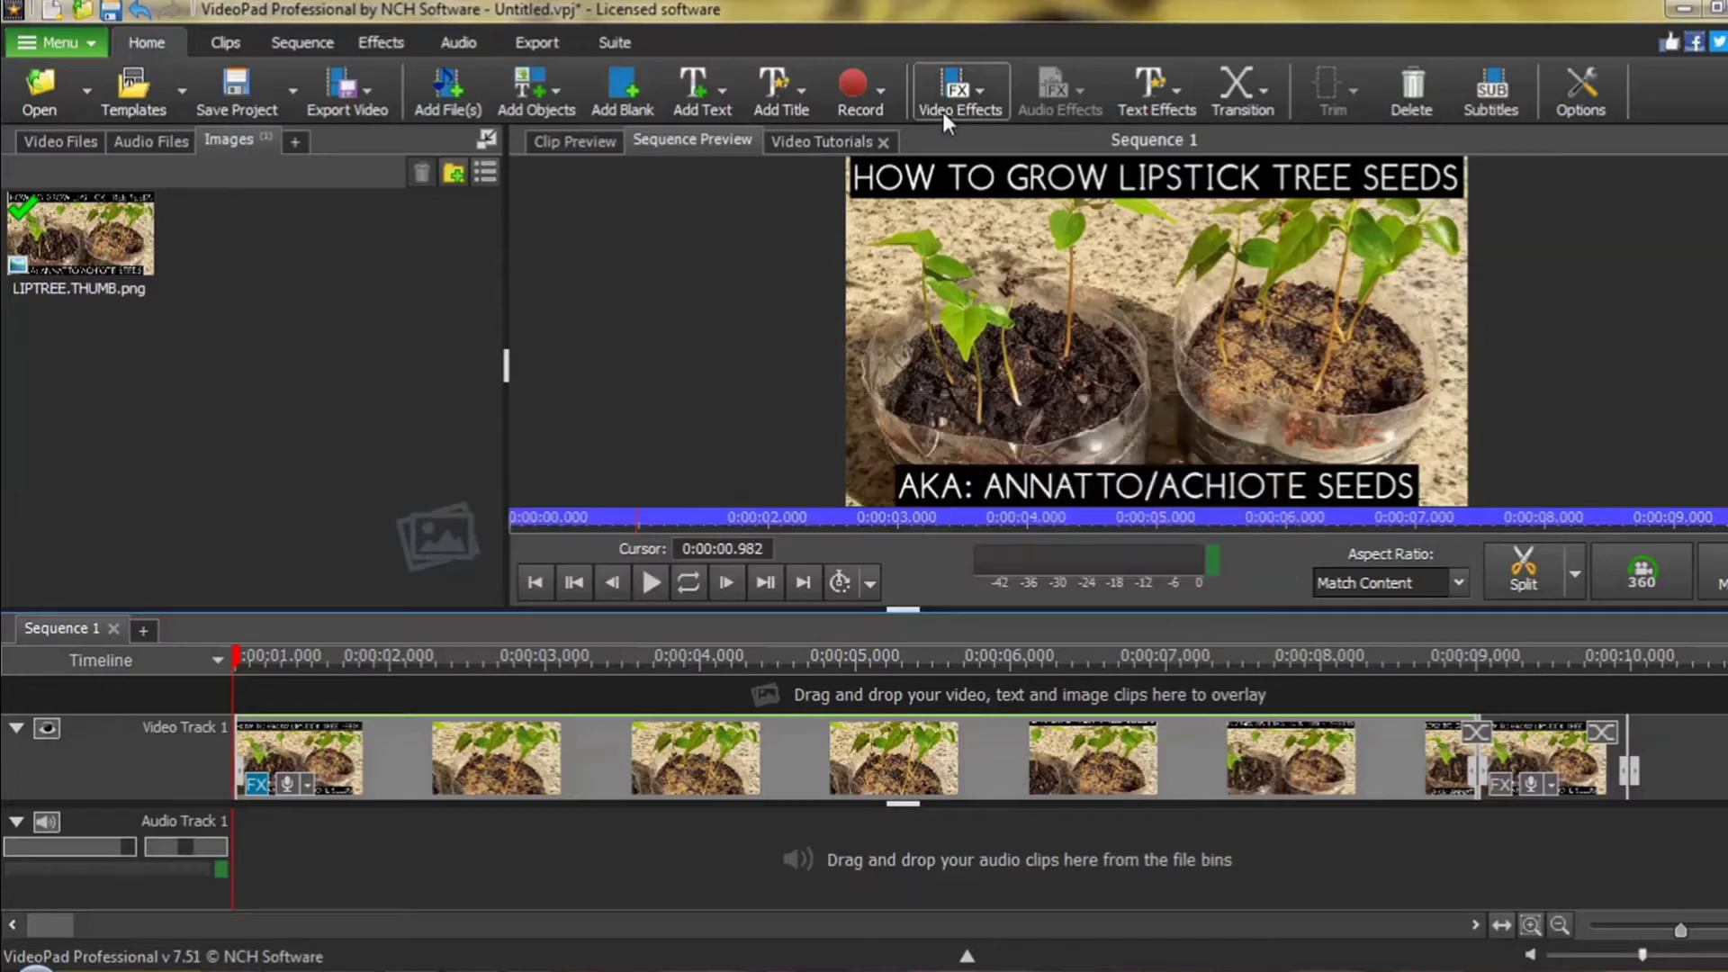
Fit the whole image clip in the timeline and return to the sequence preview at its start
click(943, 114)
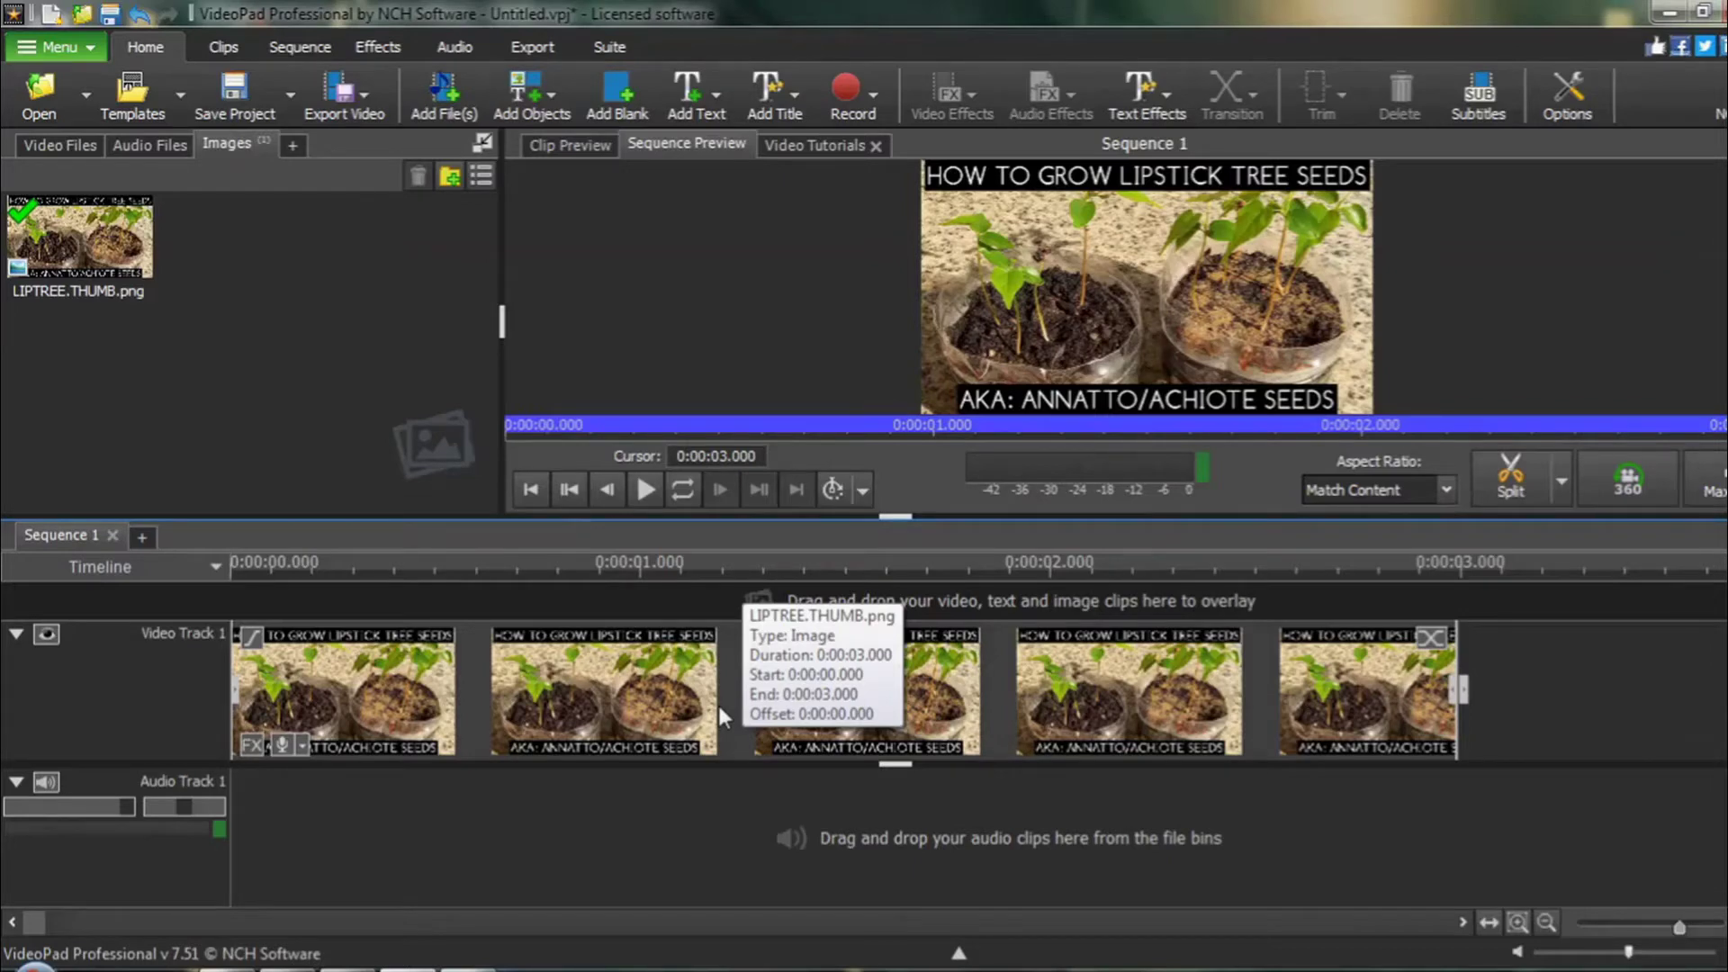
click(718, 706)
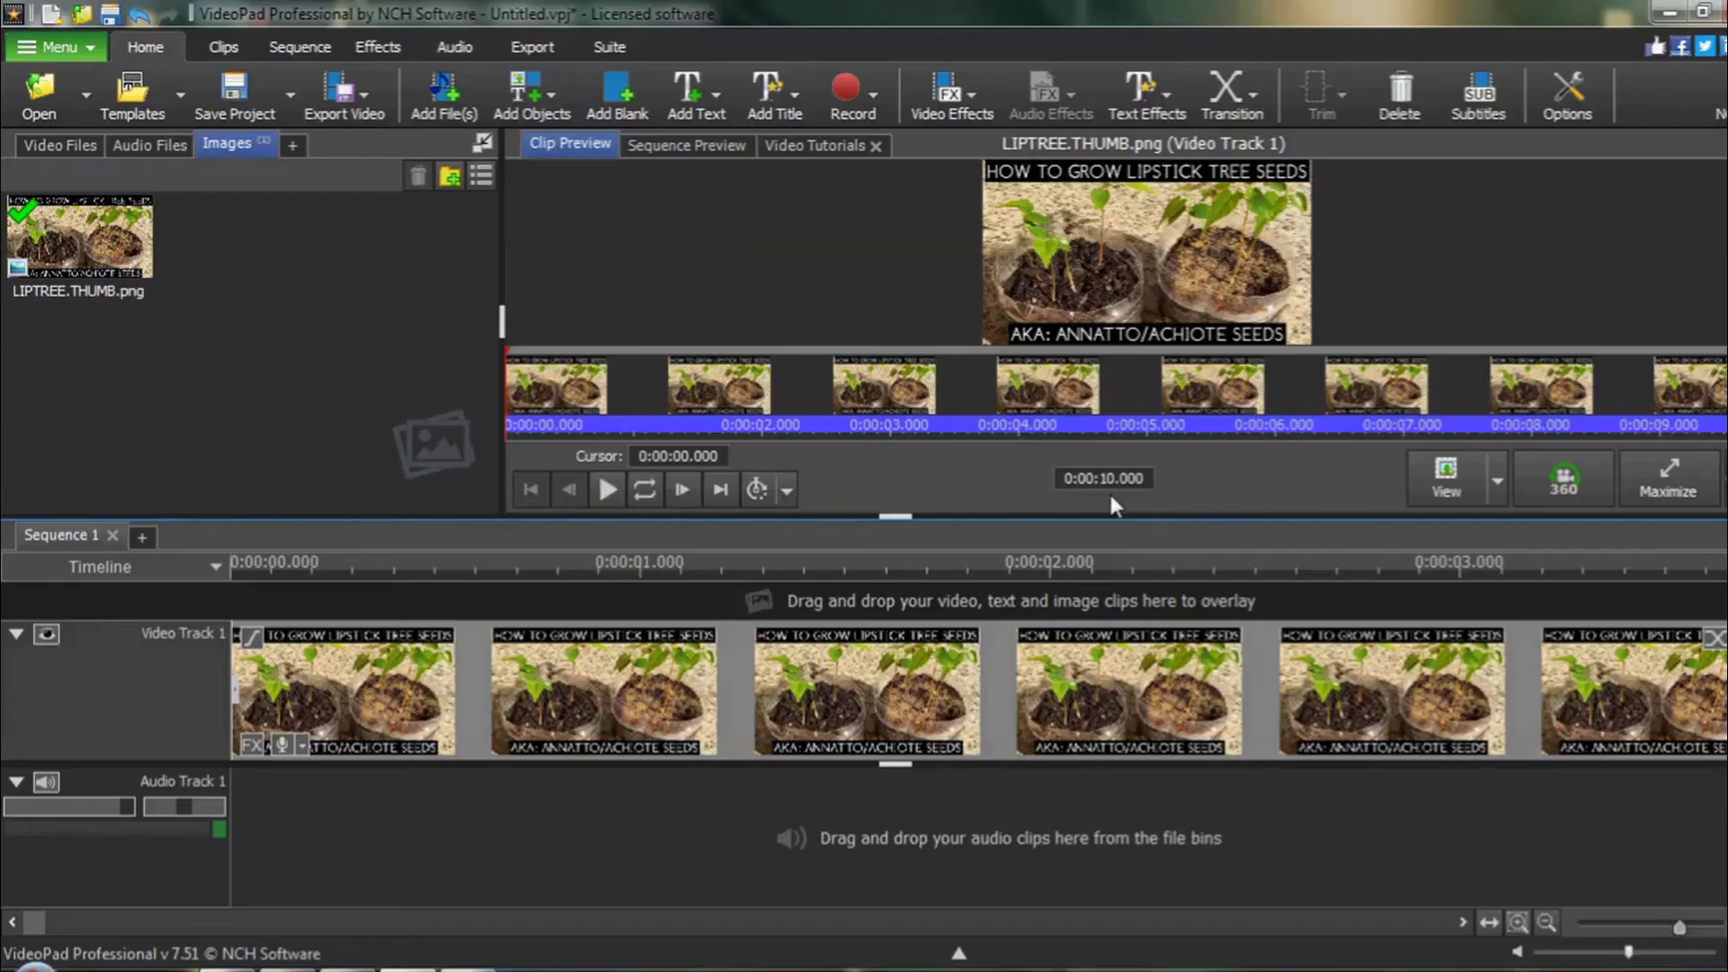
click(1490, 924)
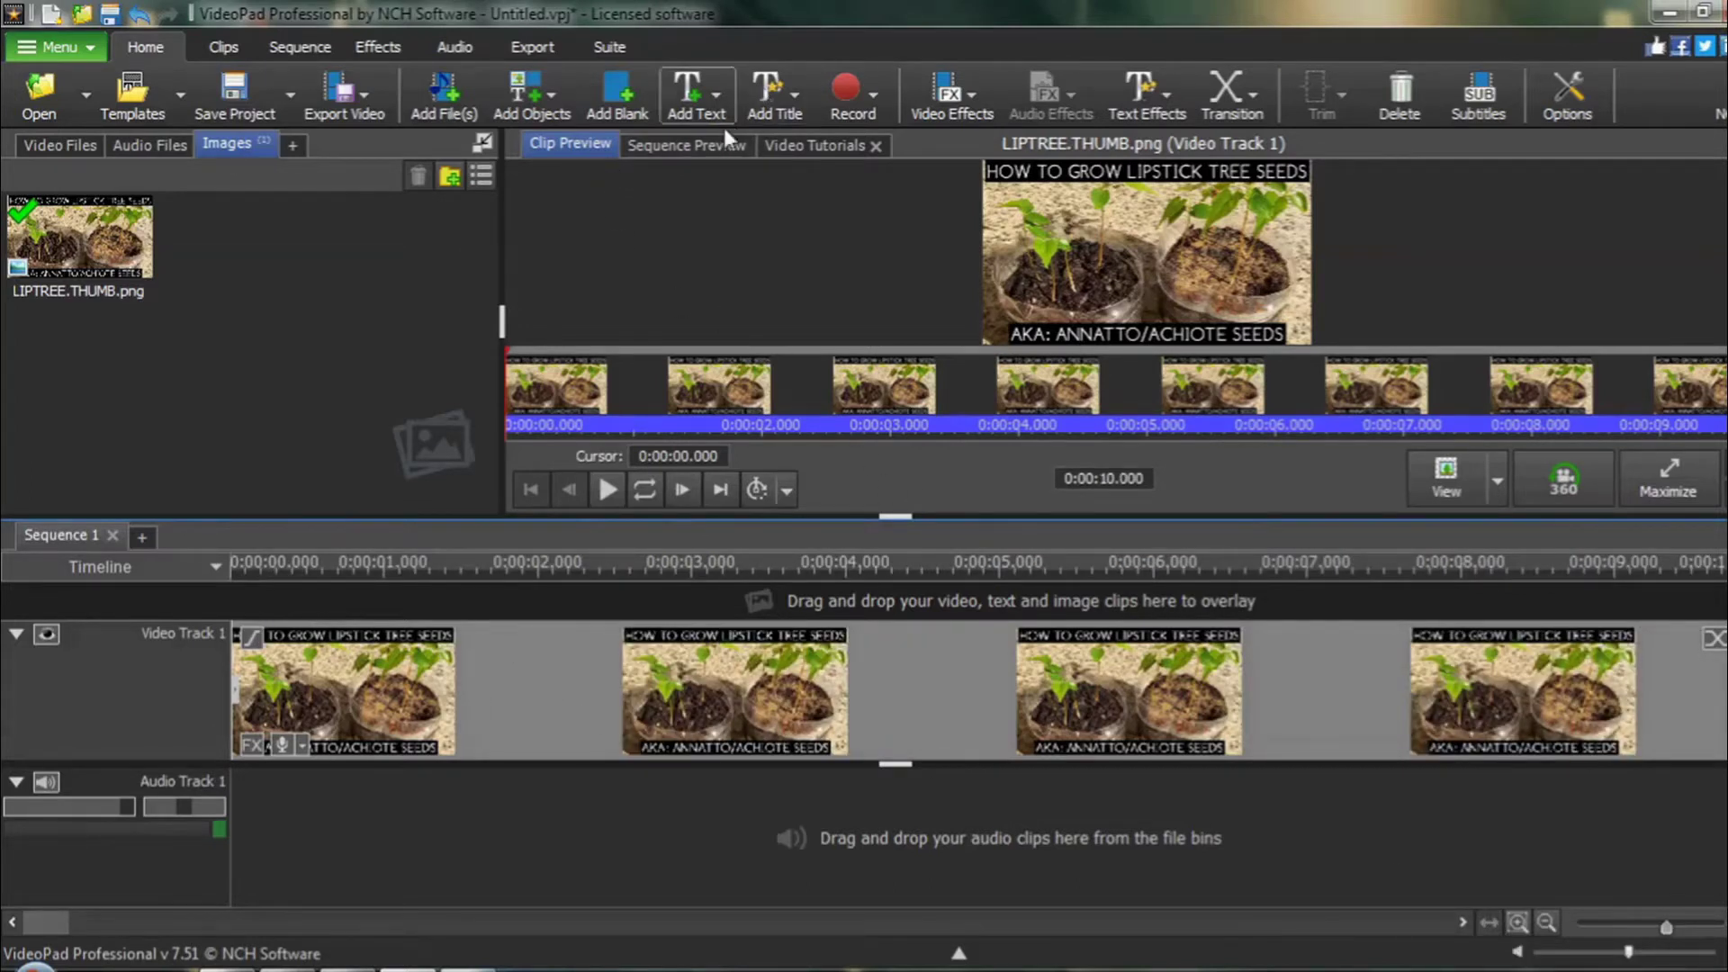
click(701, 144)
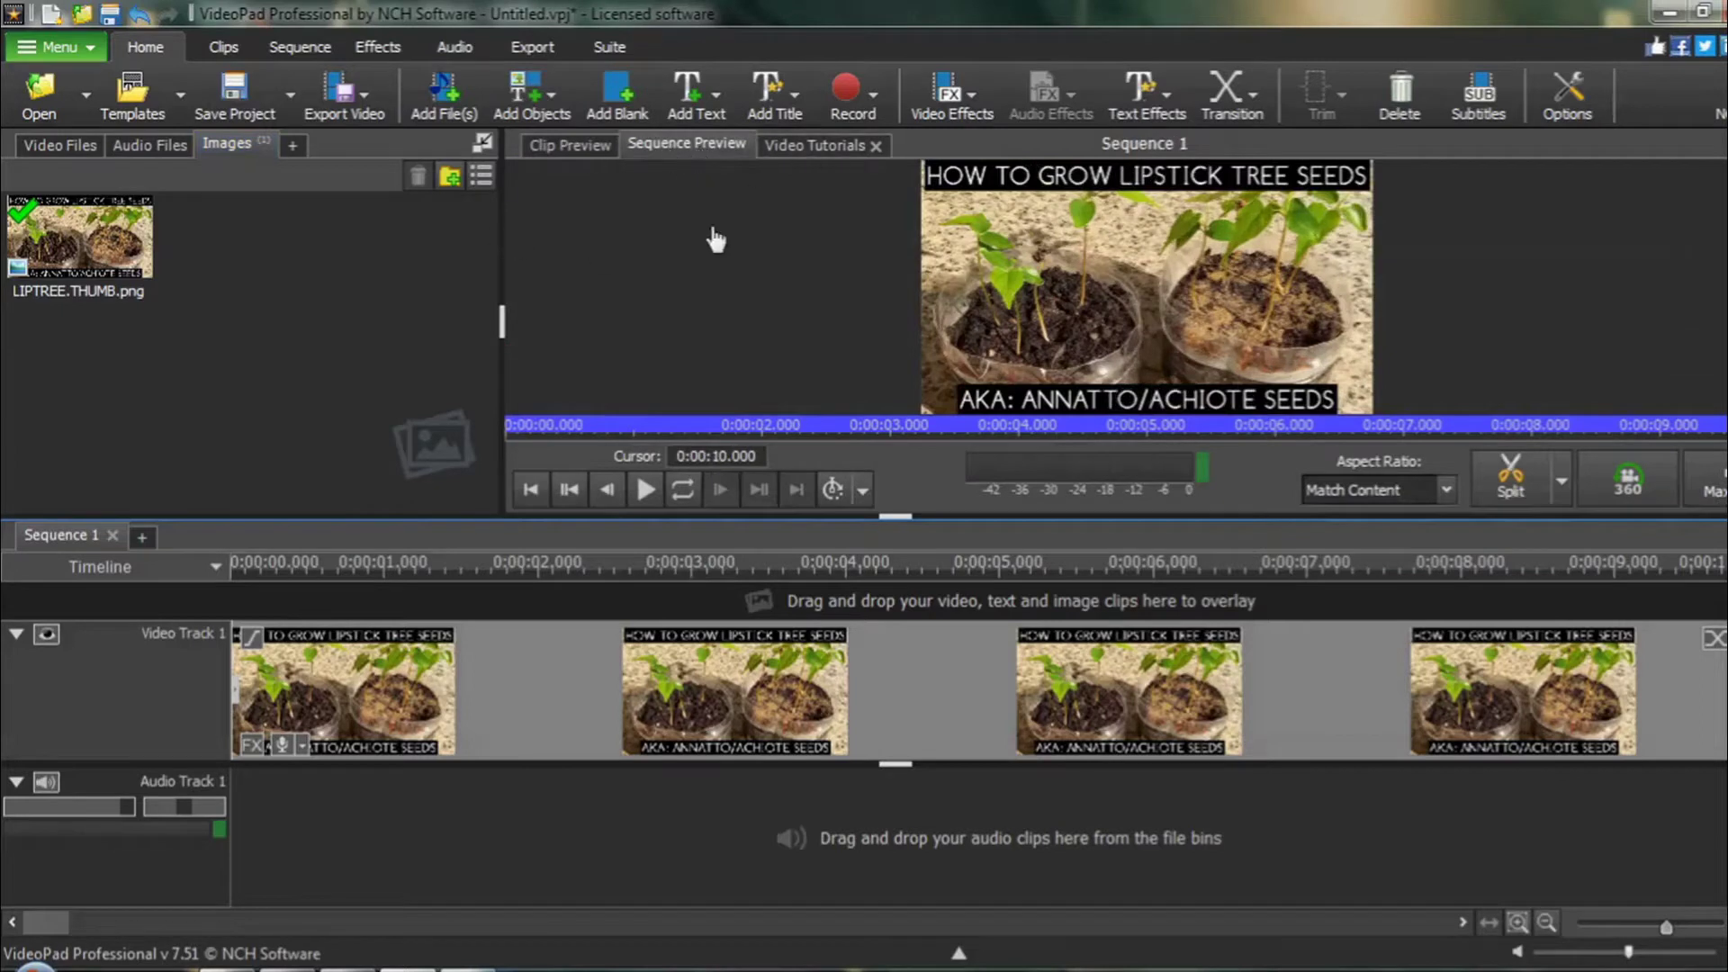
click(530, 491)
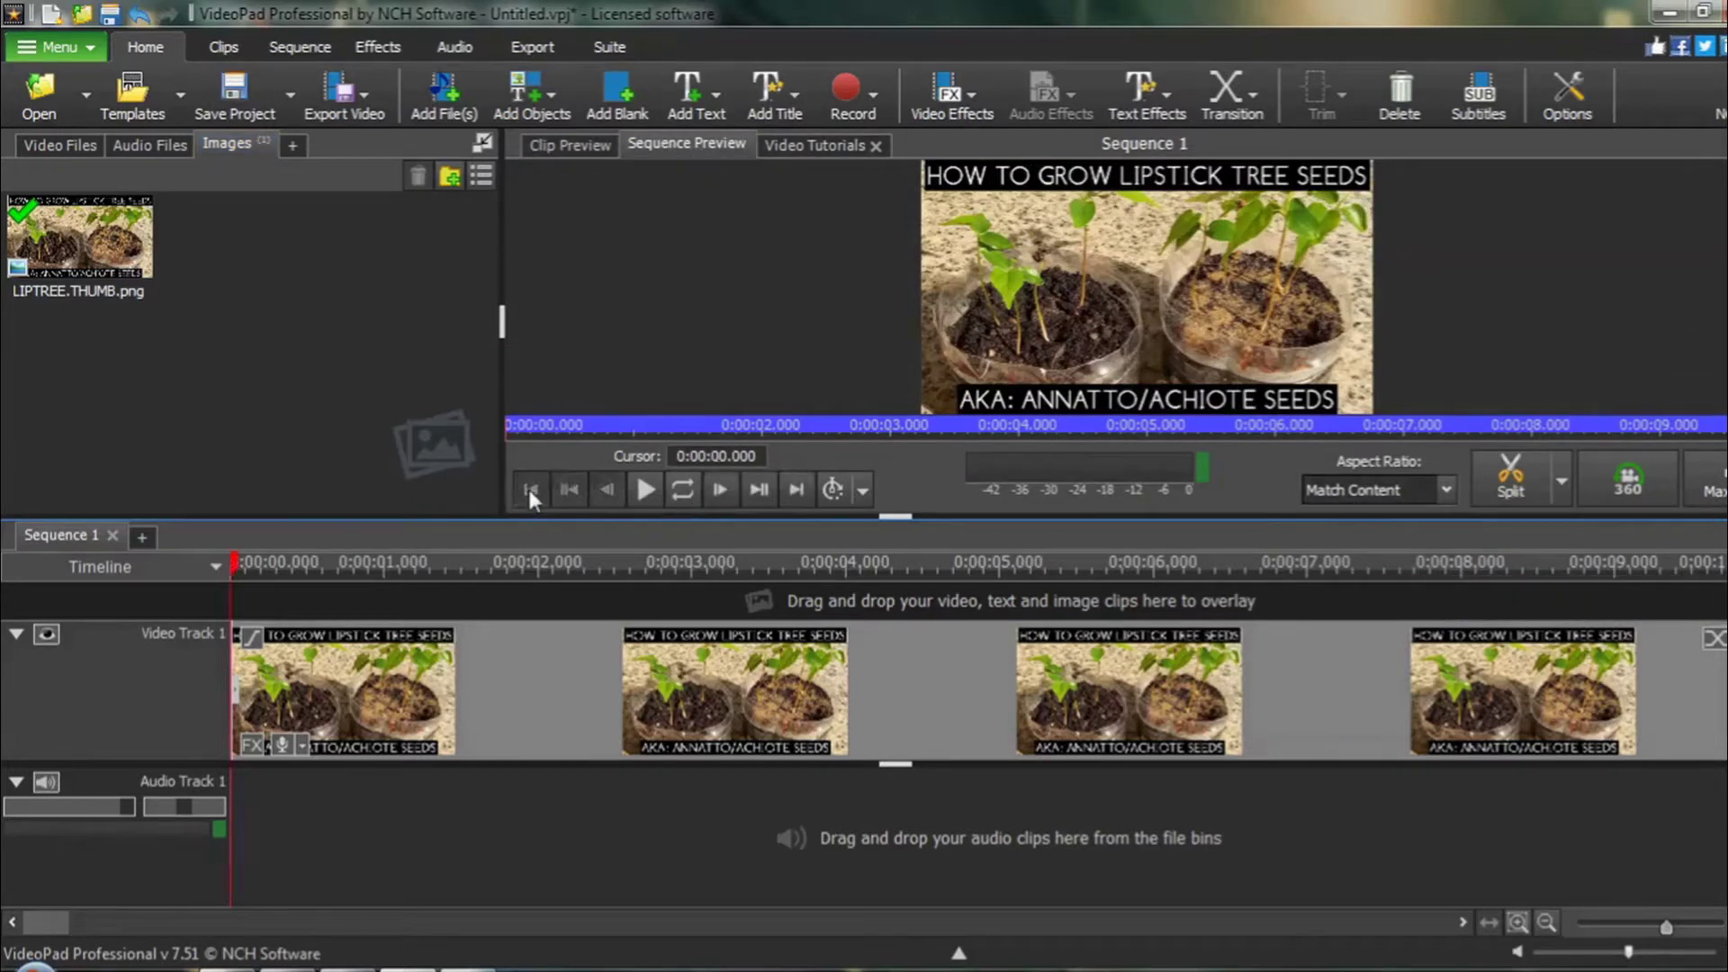
click(225, 567)
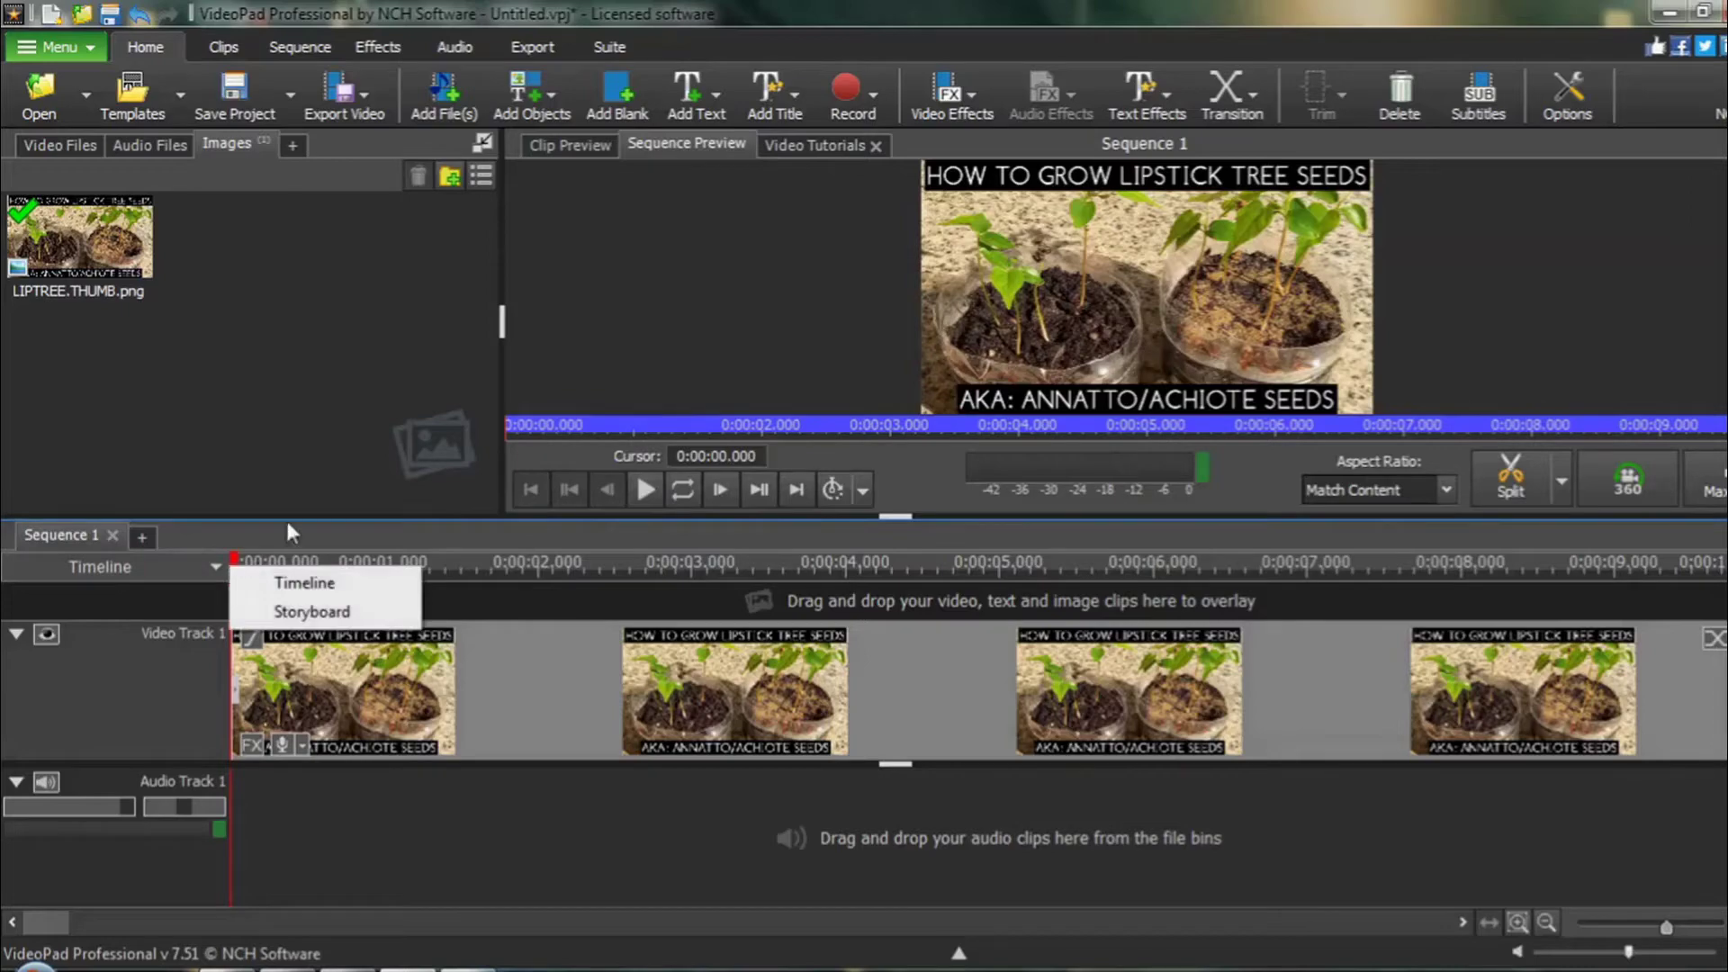
click(239, 581)
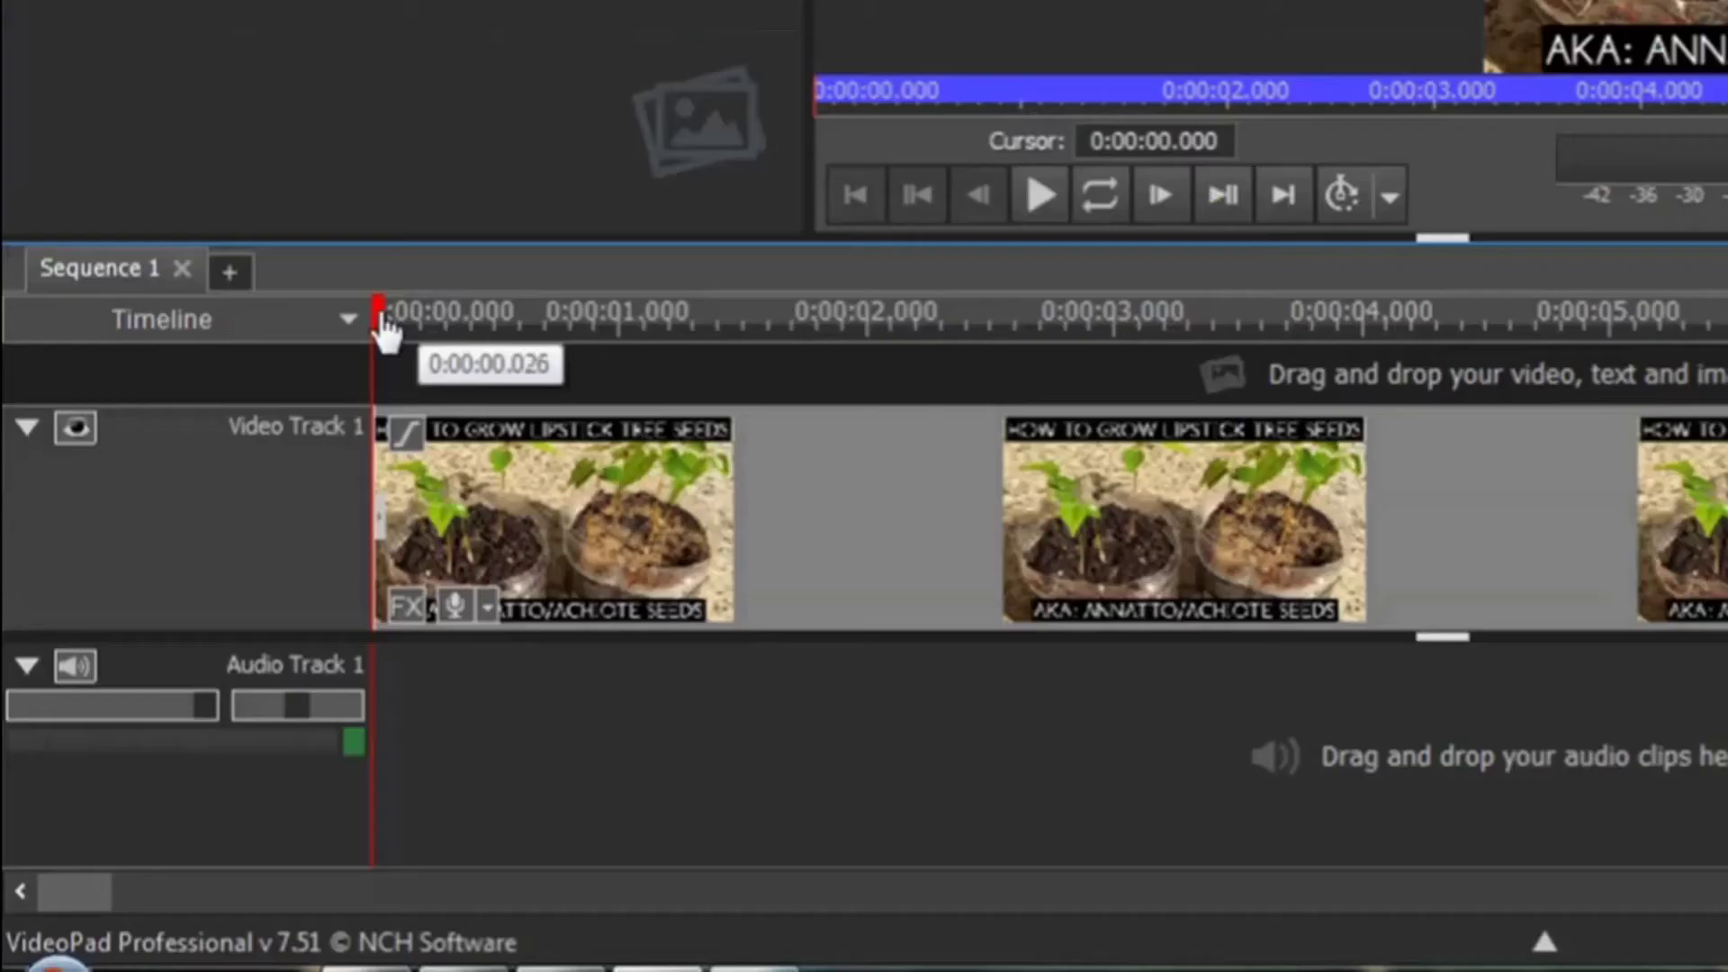
Split the lipstick-tree clip at 1 s and about 9 s, then select the middle piece
drag(380, 317, 622, 344)
mouse_move(622, 345)
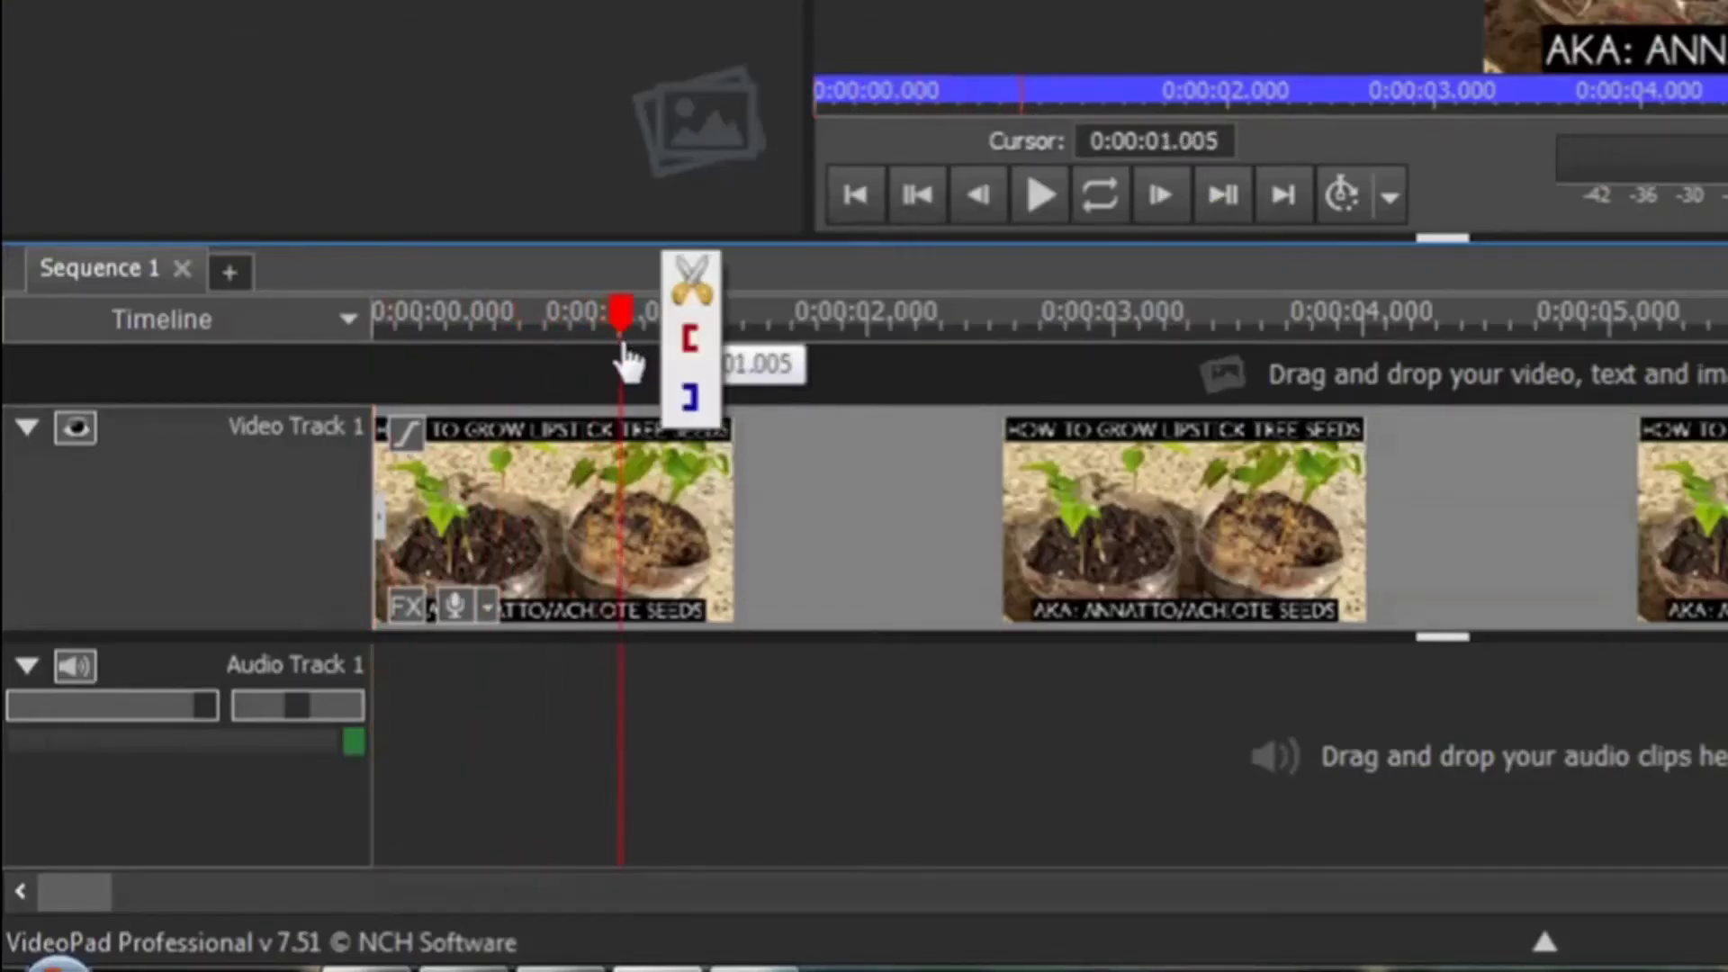
click(692, 283)
drag(623, 321, 1352, 367)
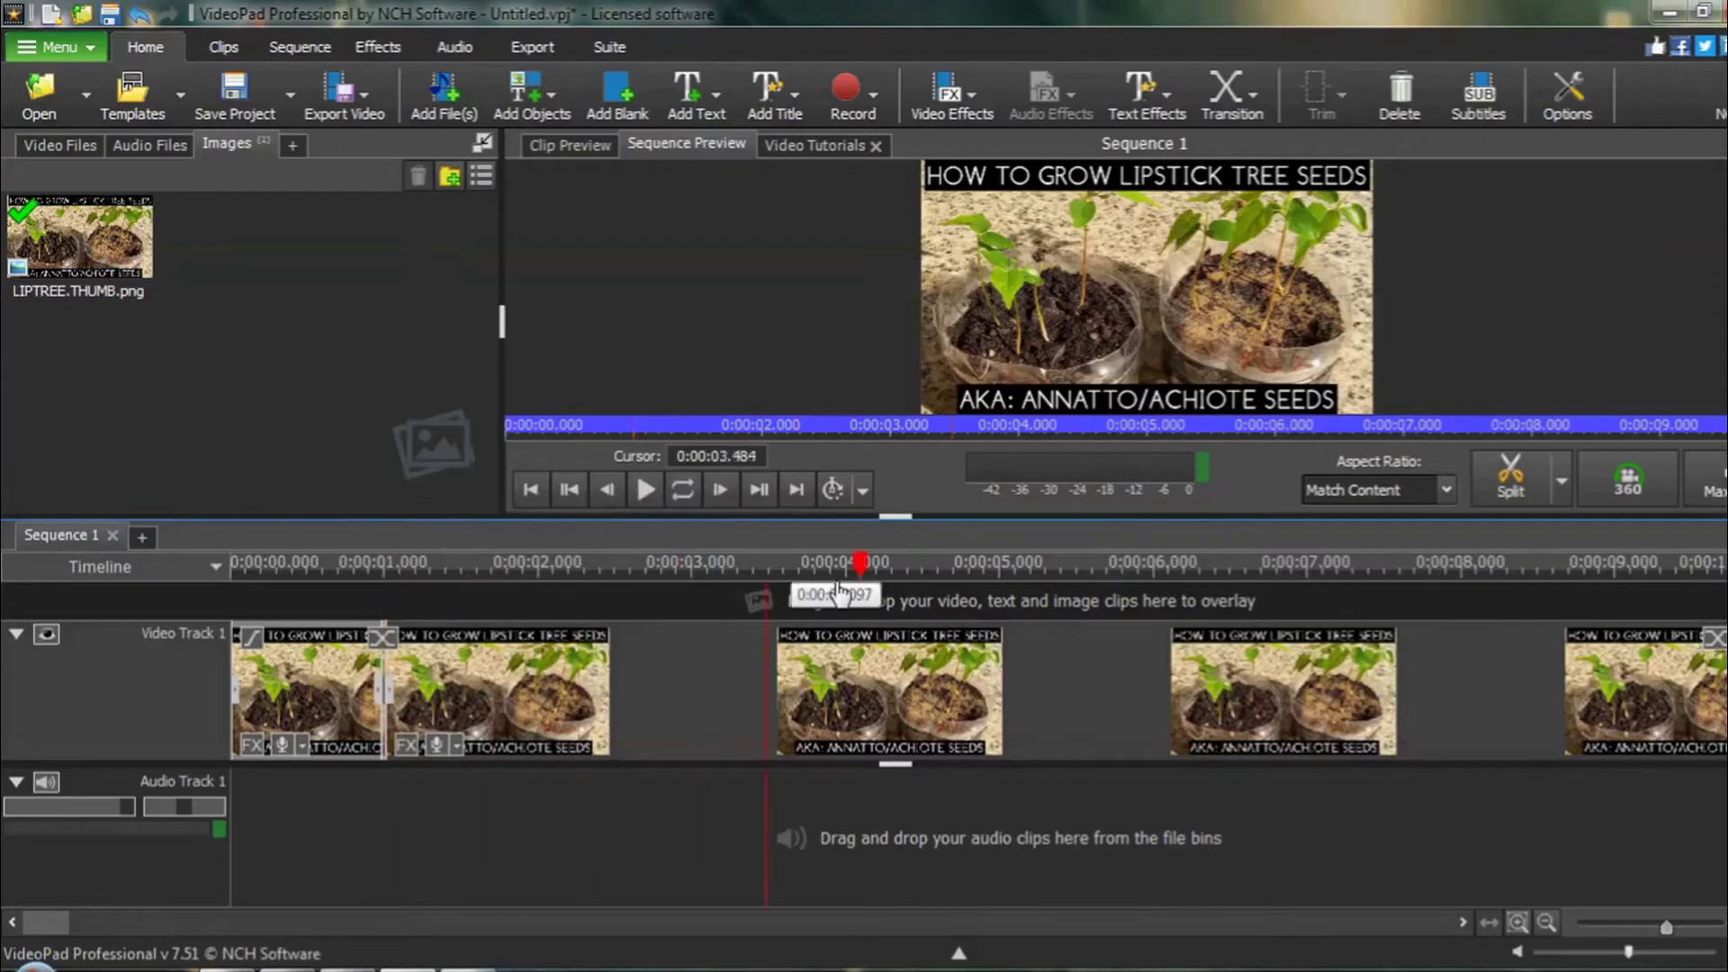
drag(840, 594, 1614, 585)
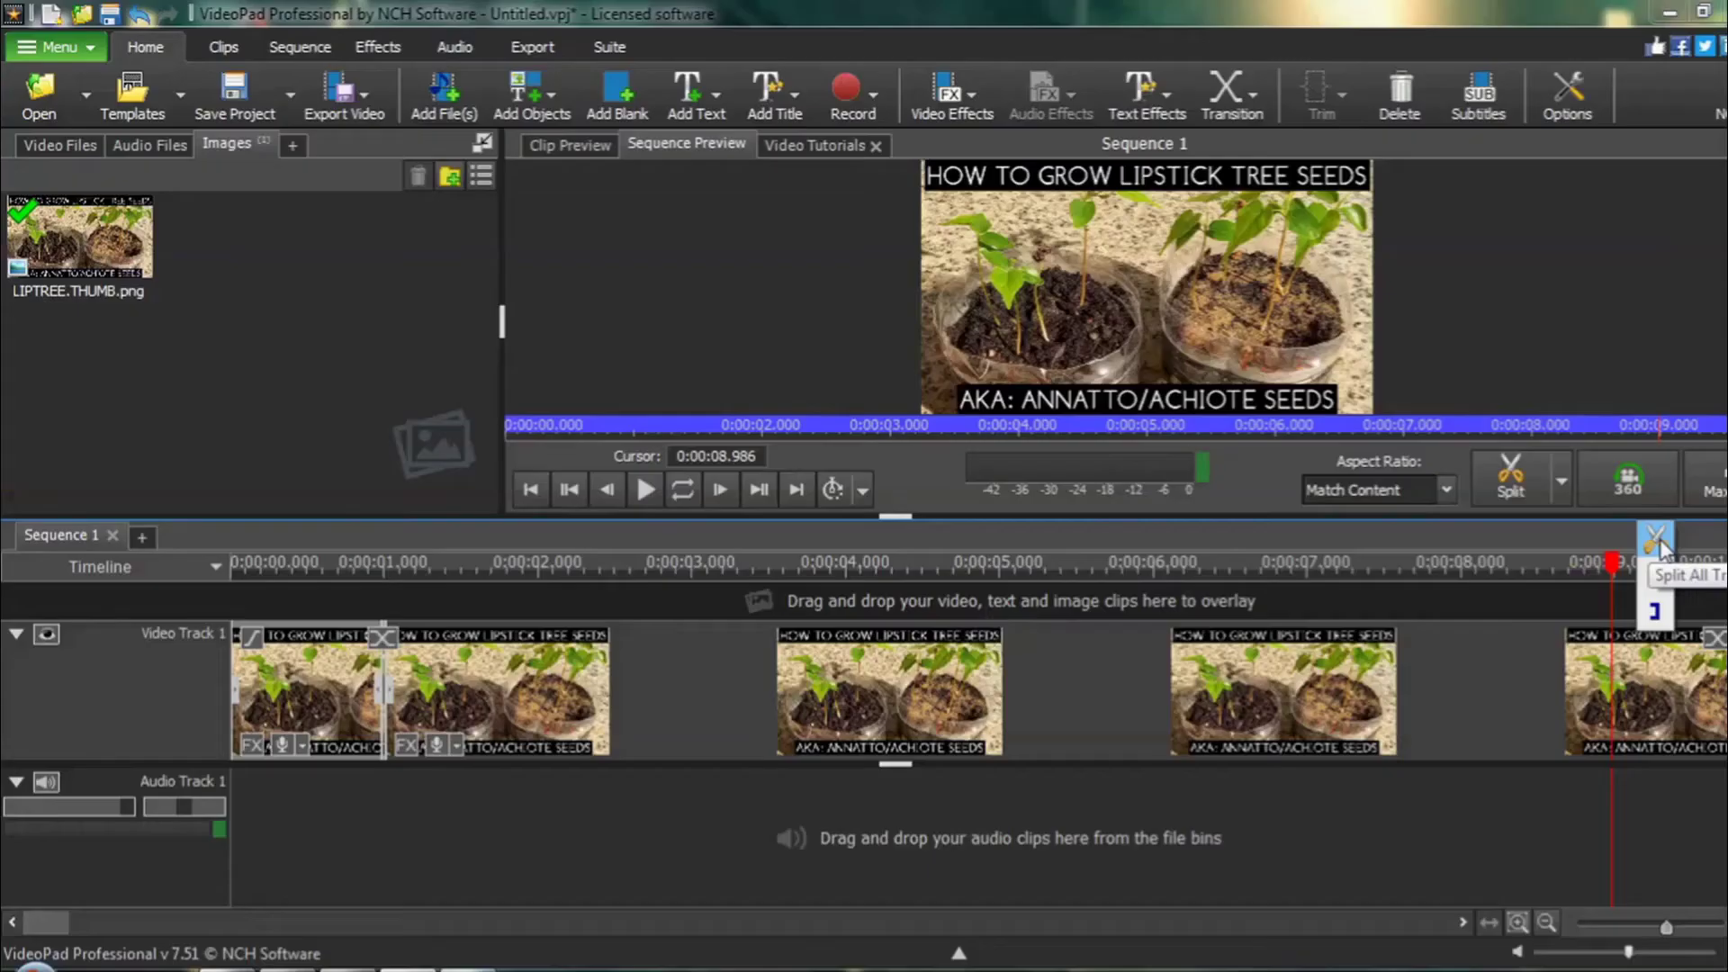
click(1623, 333)
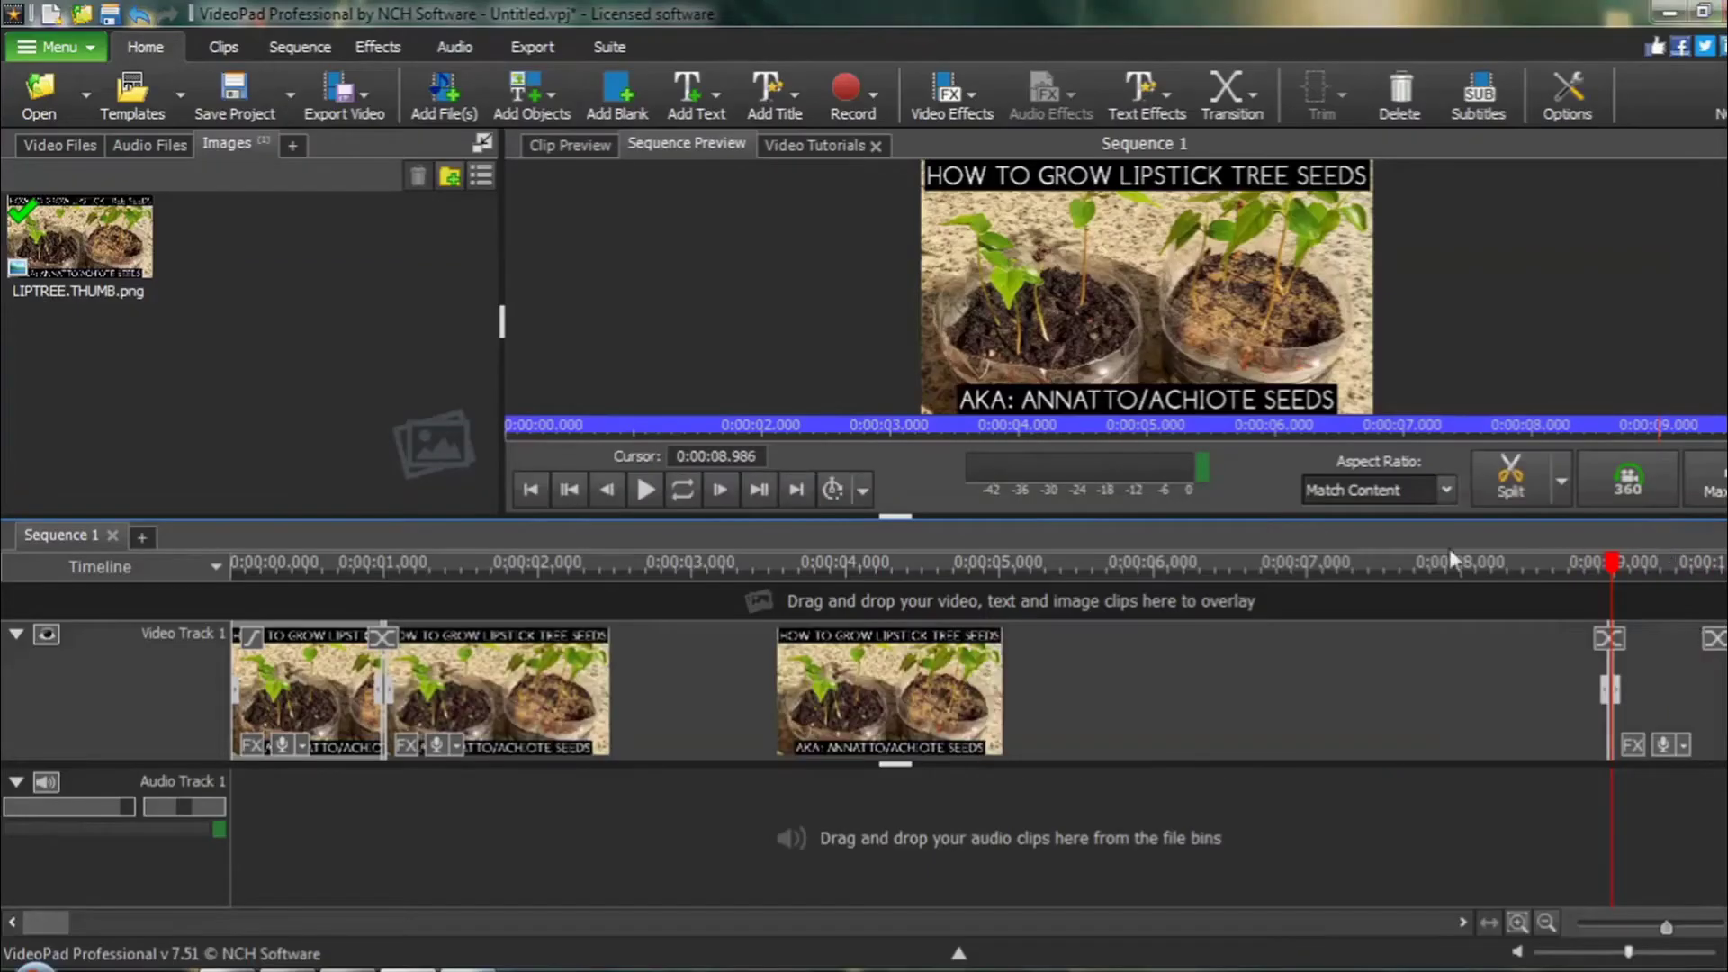
click(1061, 674)
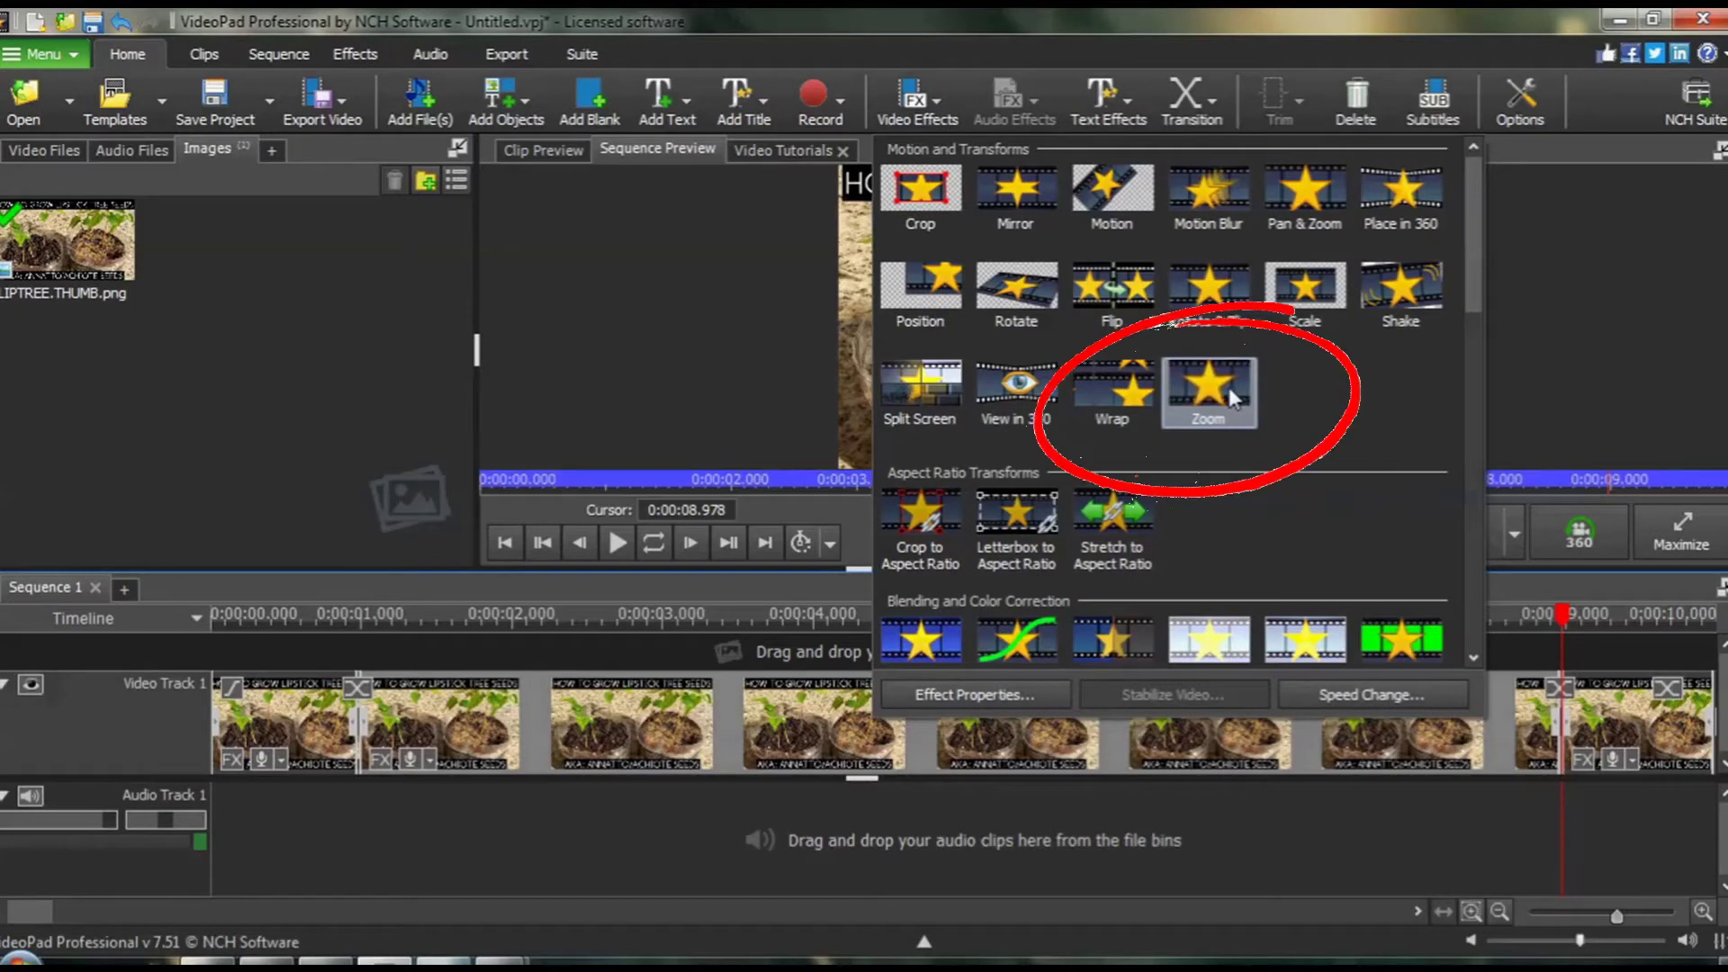
Apply the Zoom effect from Motion and Transforms to the selected middle piece
click(1233, 399)
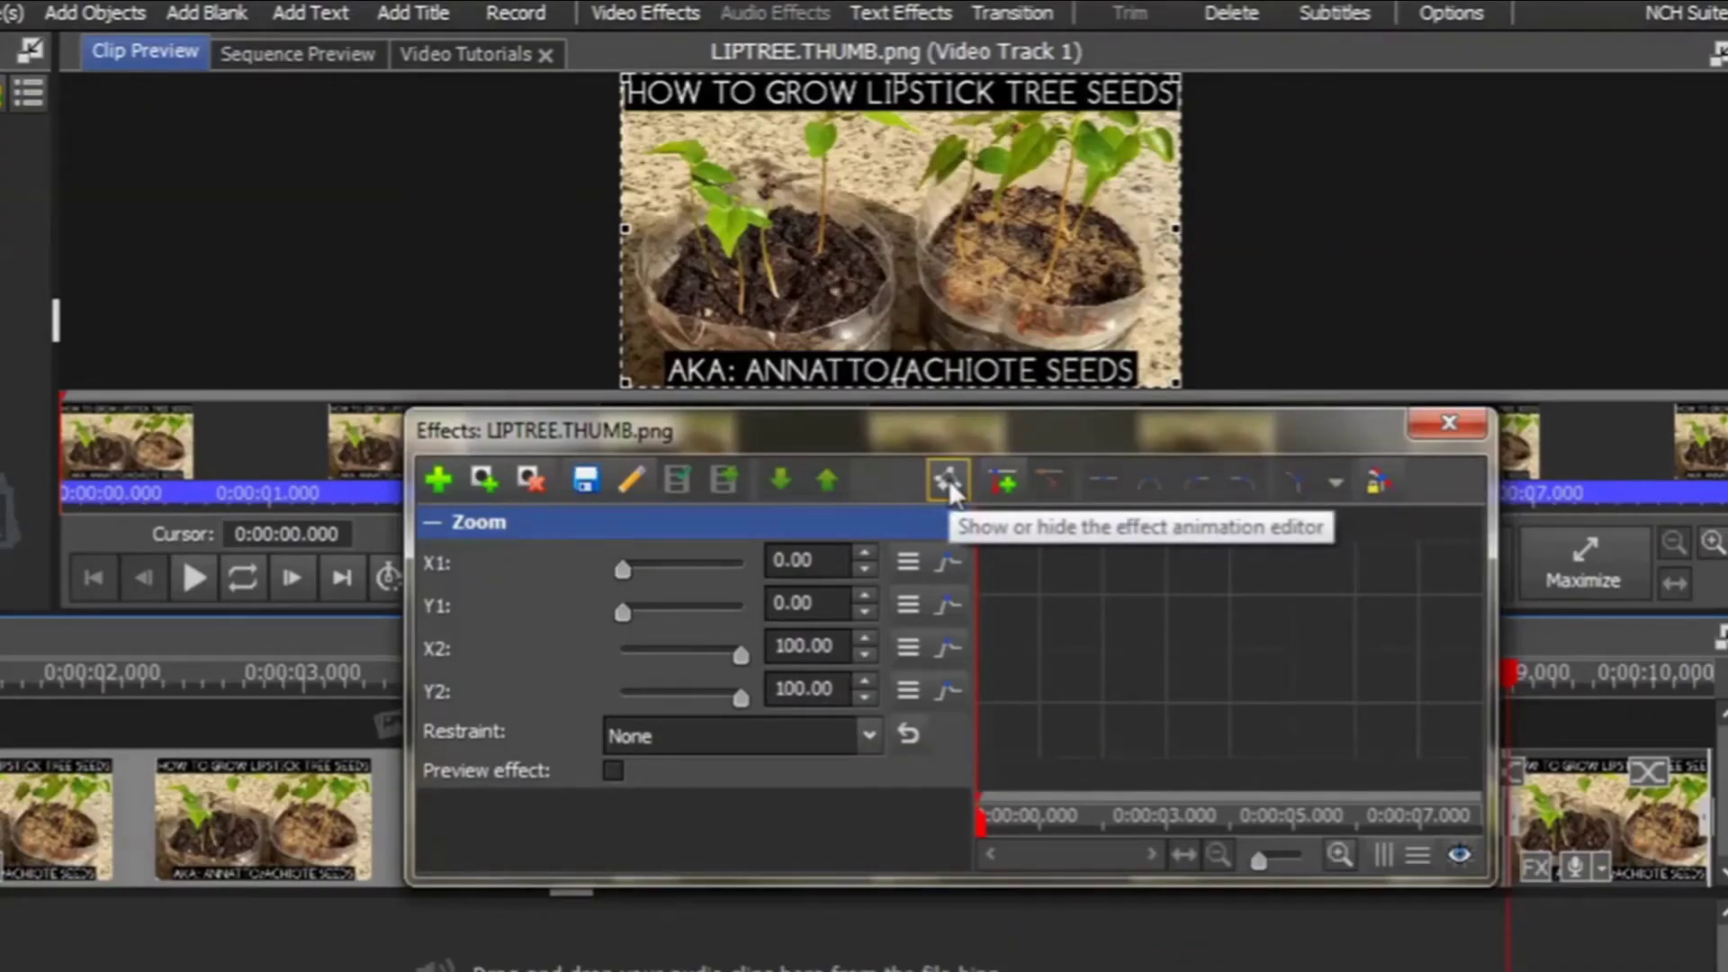
Toggle the Zoom effect's animation graph off and back on, then open the Restraint list
click(948, 482)
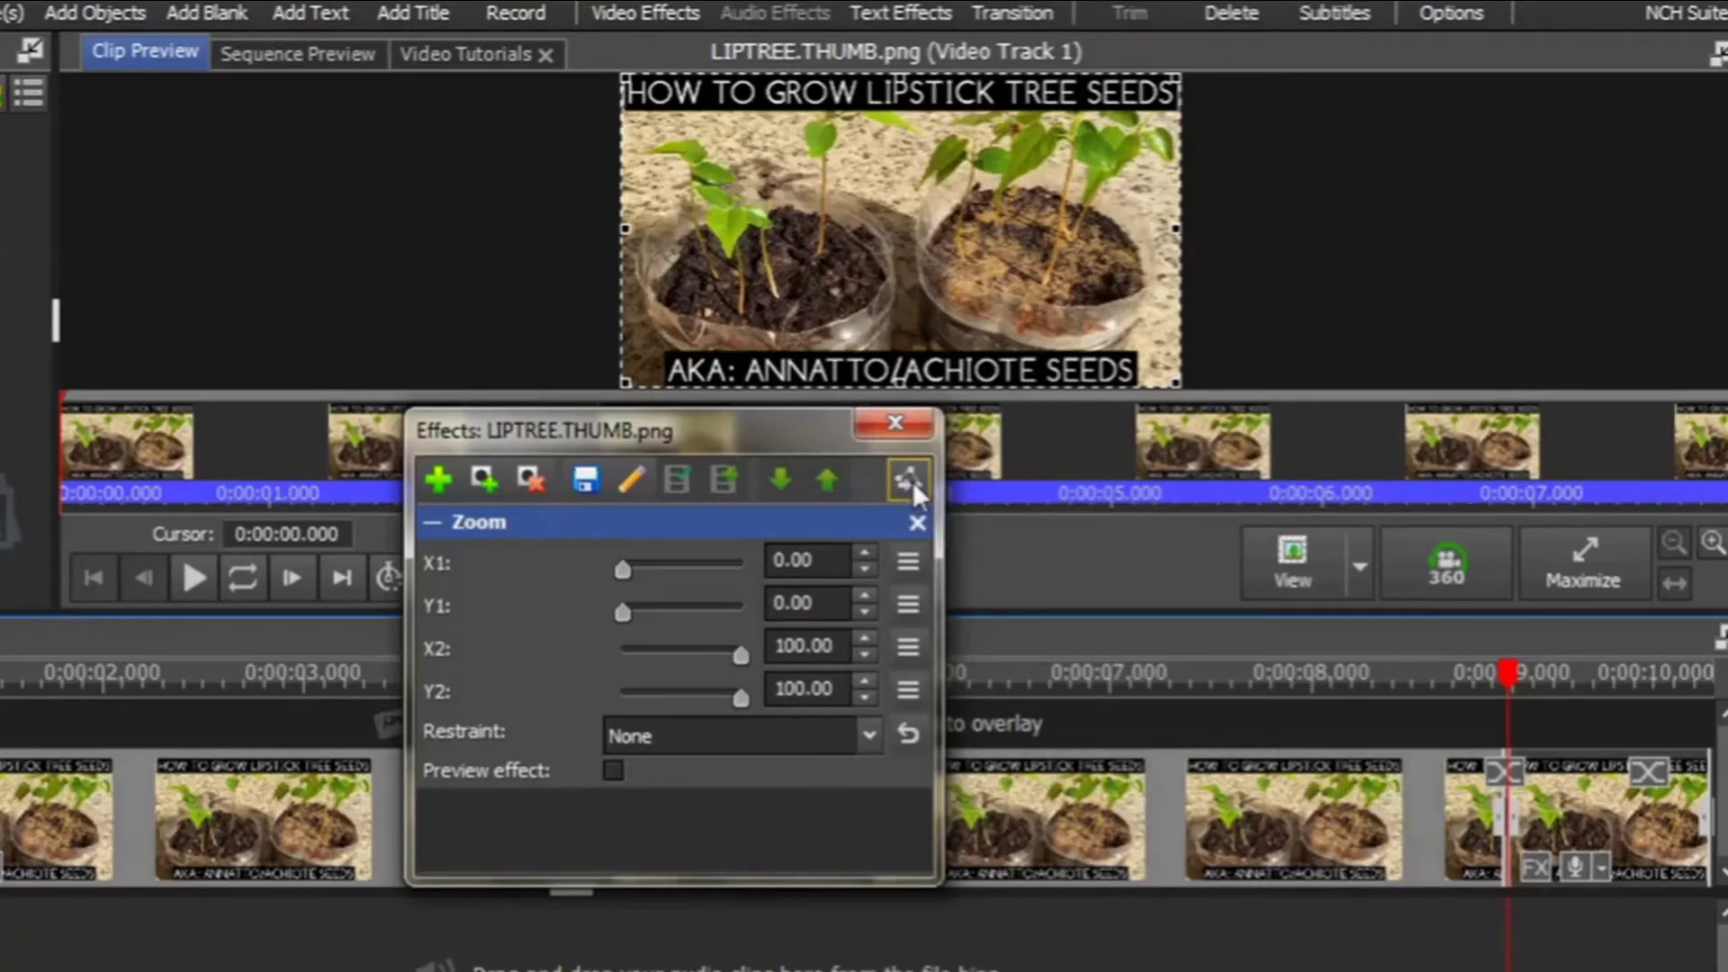
click(909, 480)
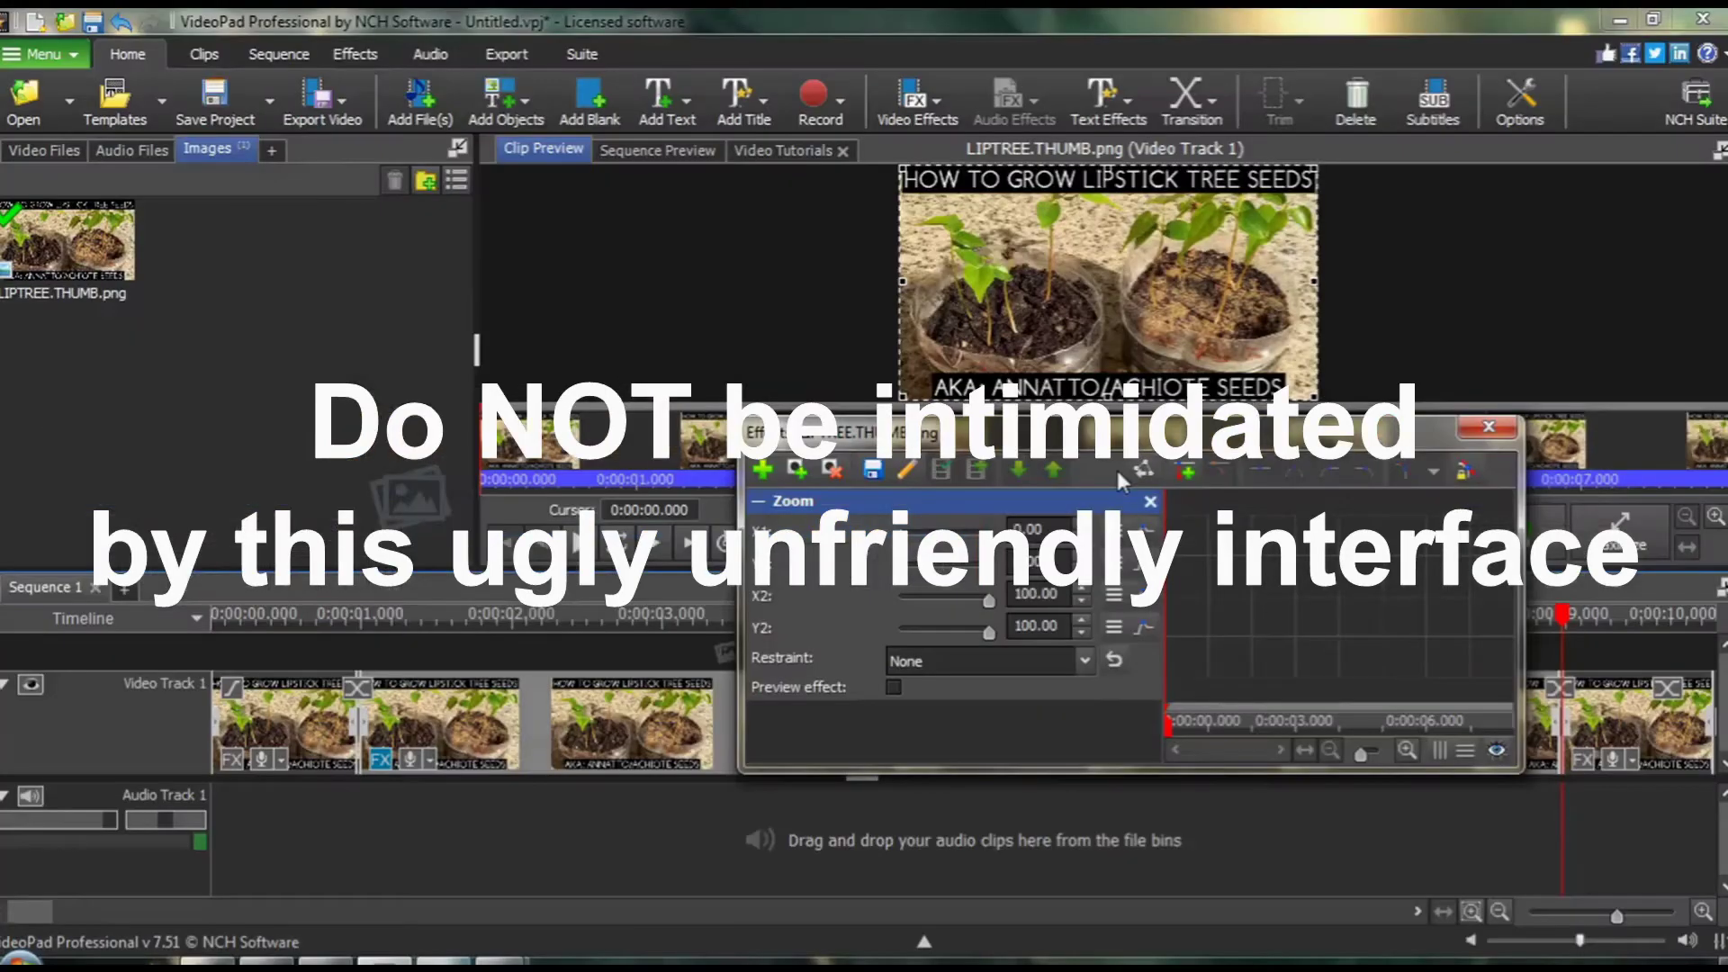
click(869, 735)
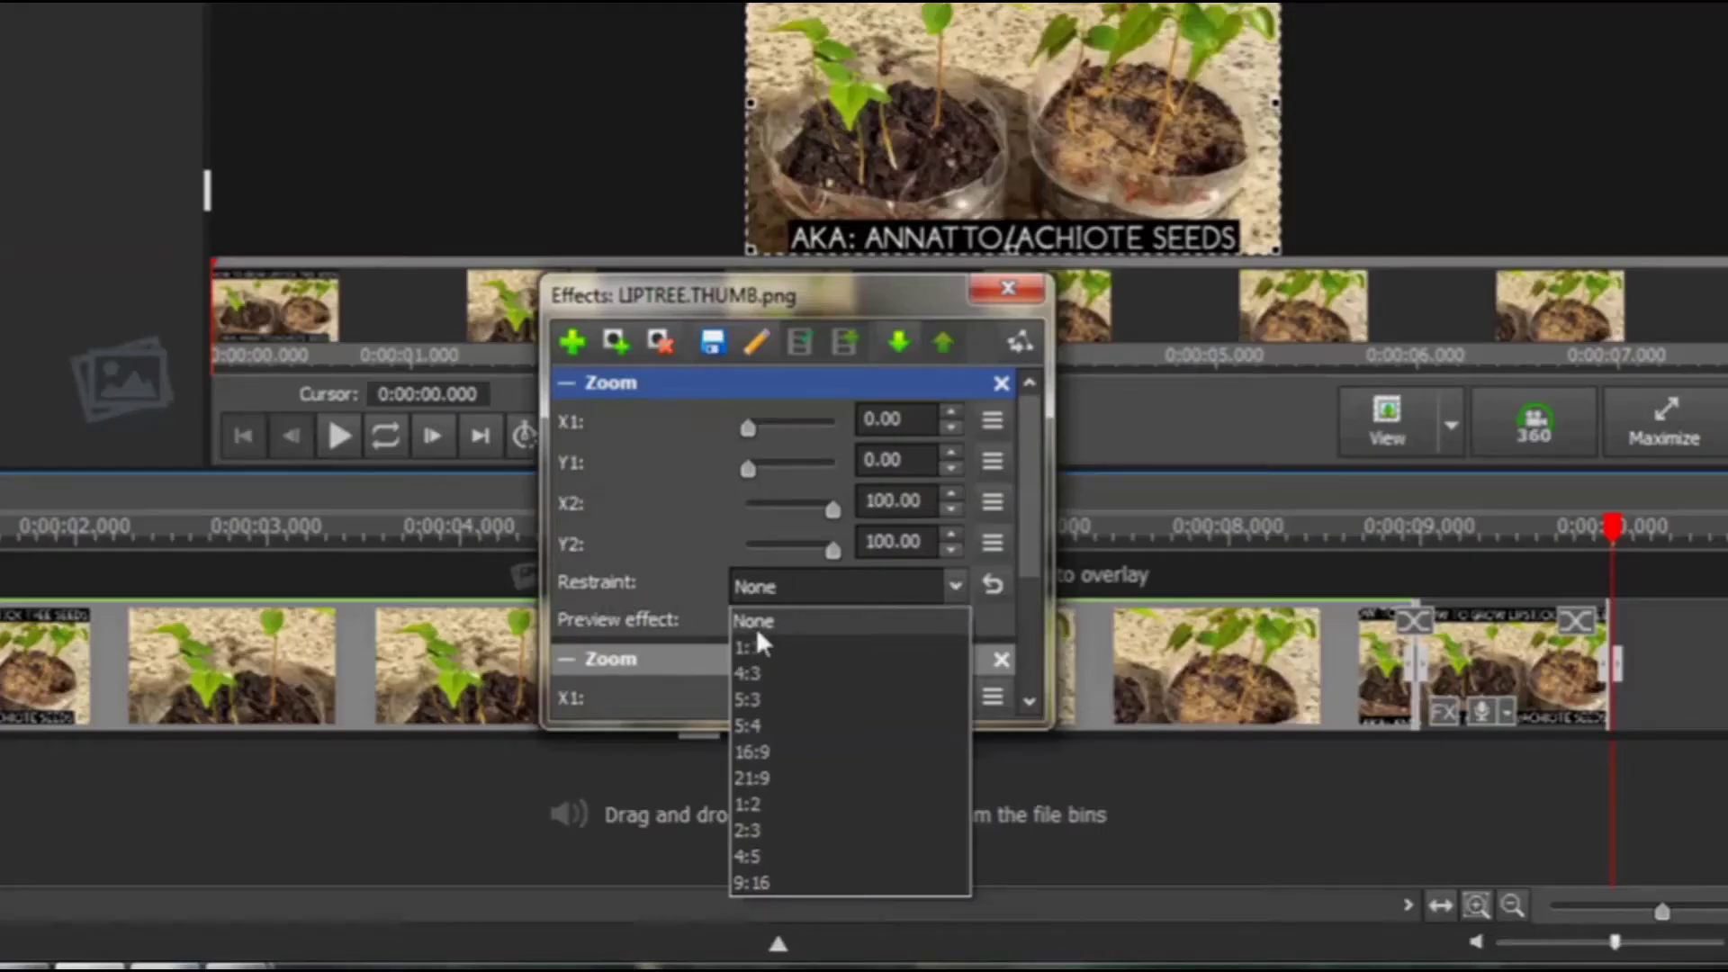
Set the first Zoom effect's Restraint to 16:9, giving X2 99.97 and Y2 100.00
click(758, 749)
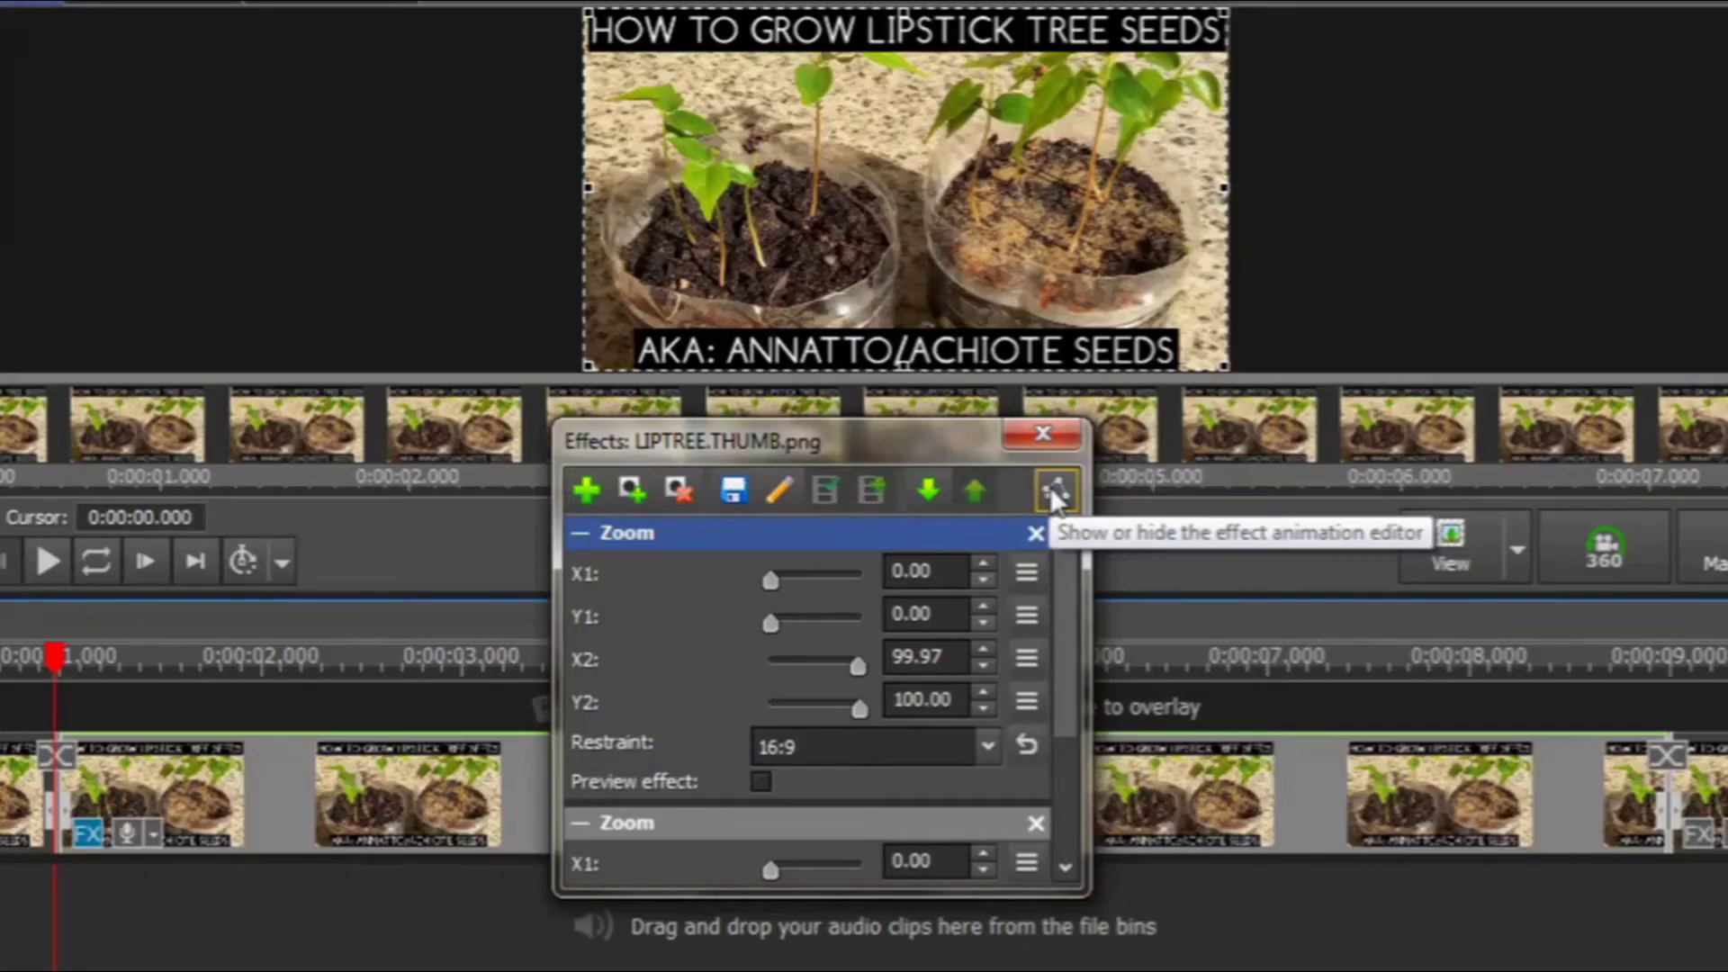
Show the animation graph and enable keyframes for the Zoom's X1, Y1, X2 and Y2 values
click(1053, 491)
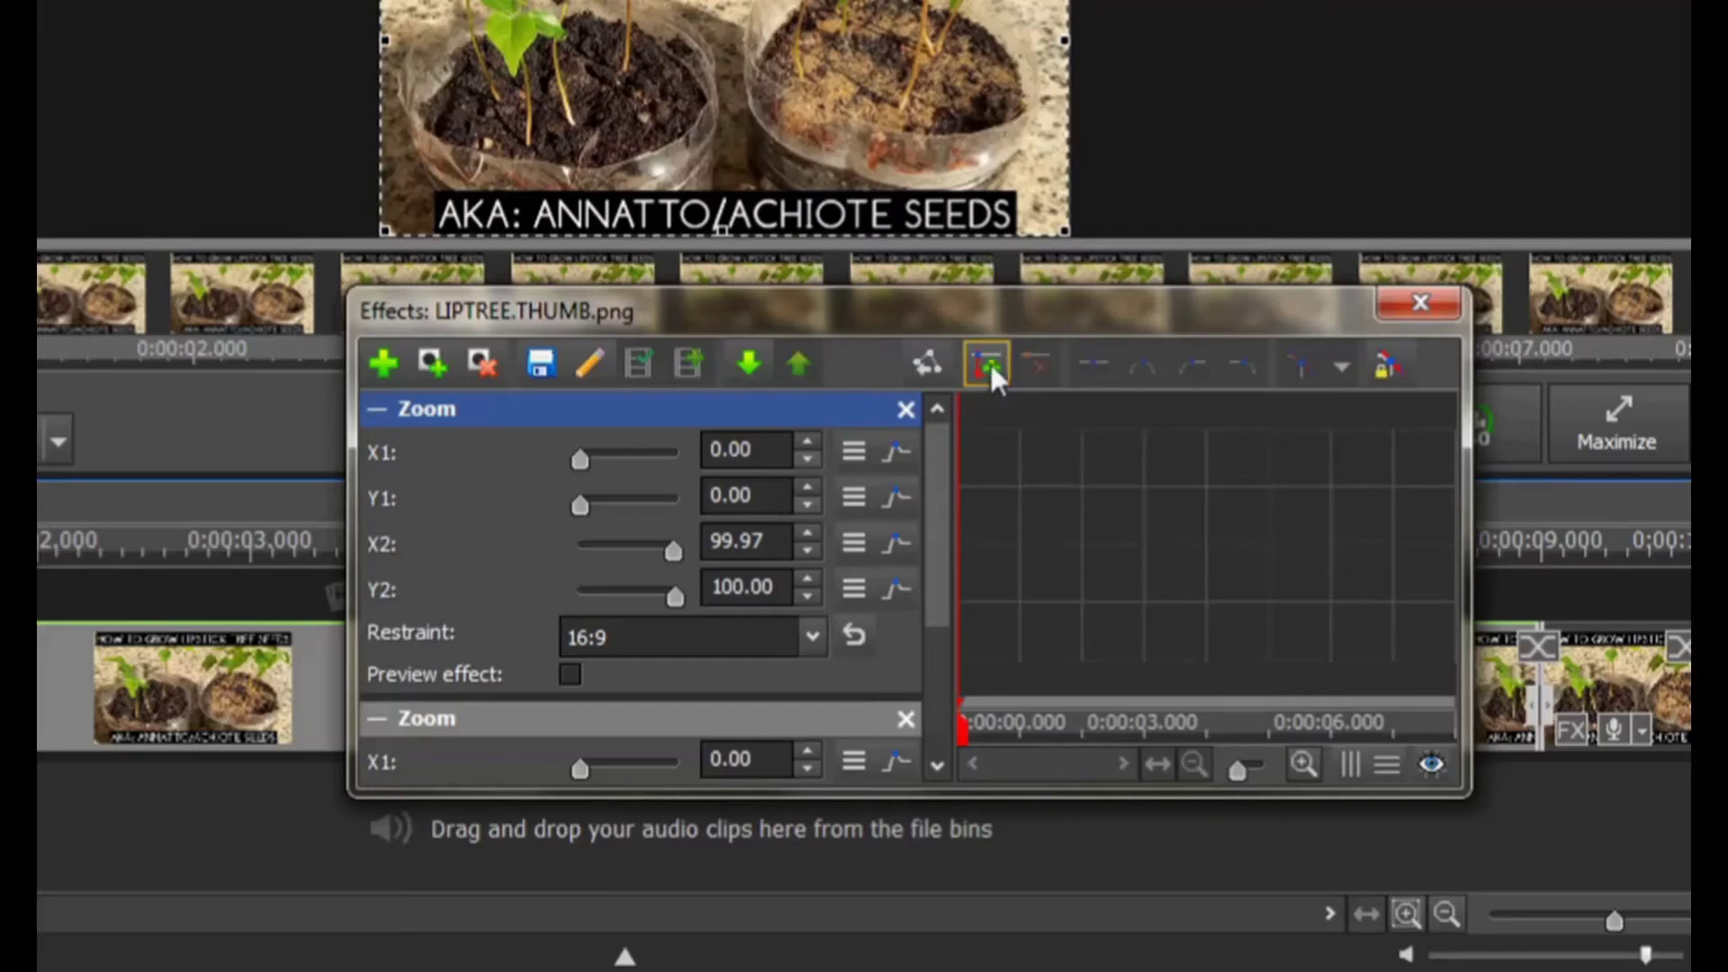
click(988, 364)
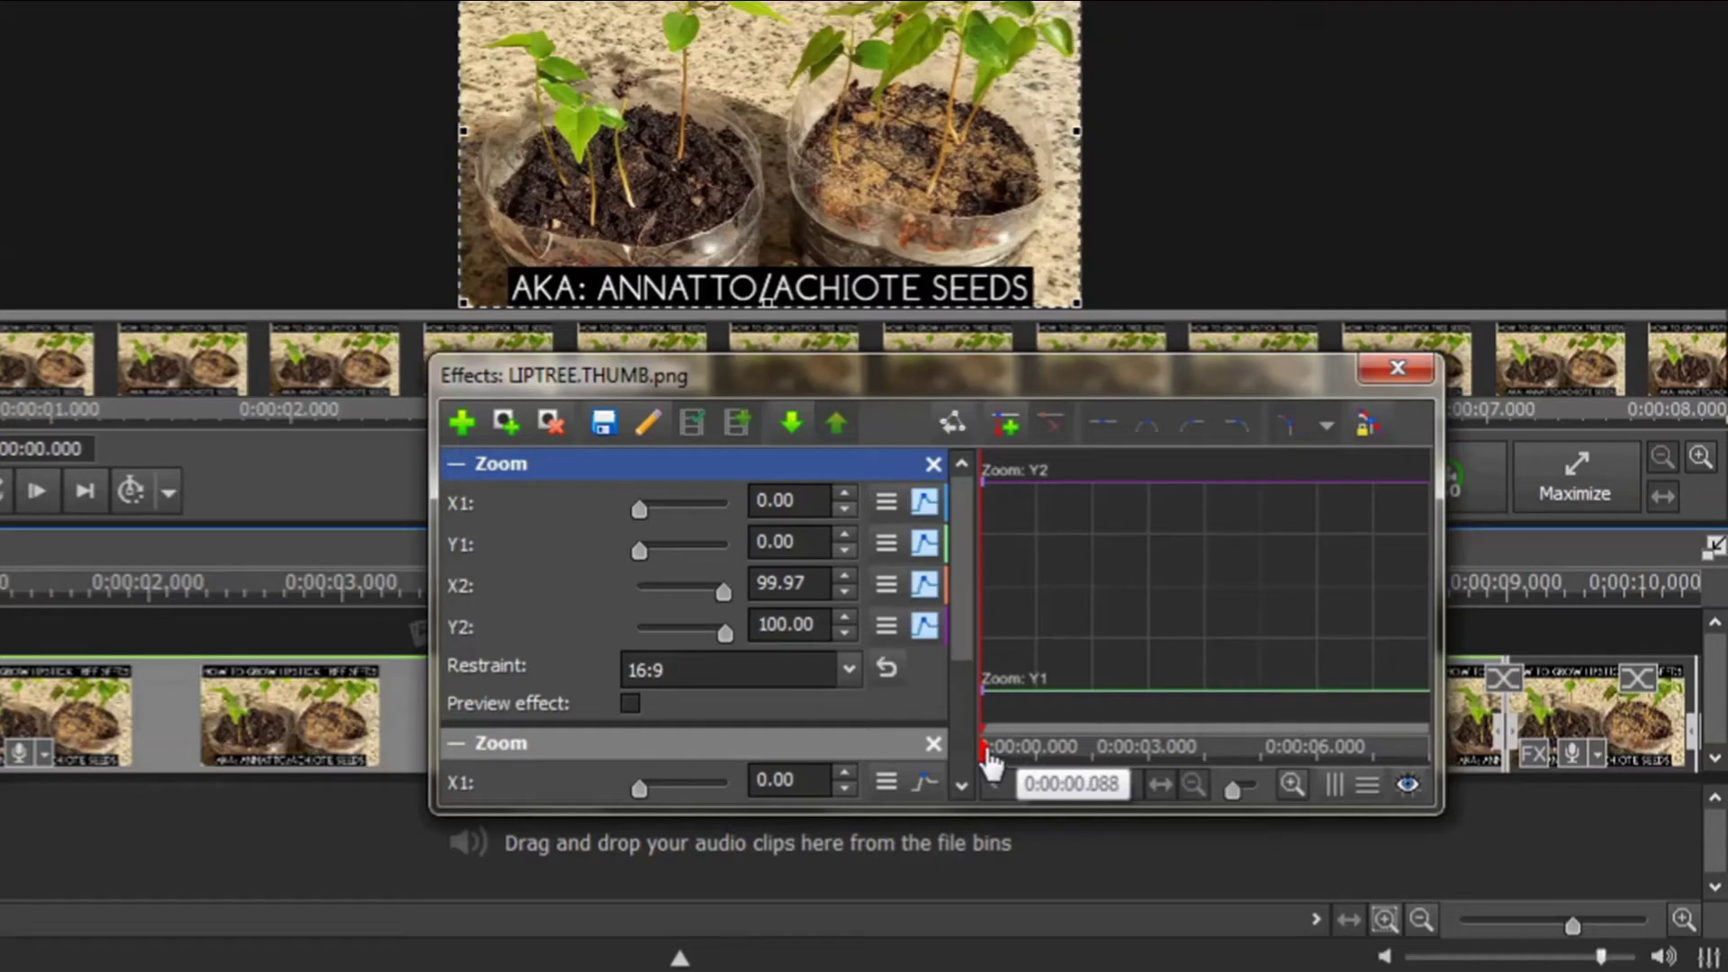
At about 3 s, shrink and move the zoom box over the pot (X1 34.90, Y1 11.79, Y2 76.89)
drag(988, 760, 1207, 772)
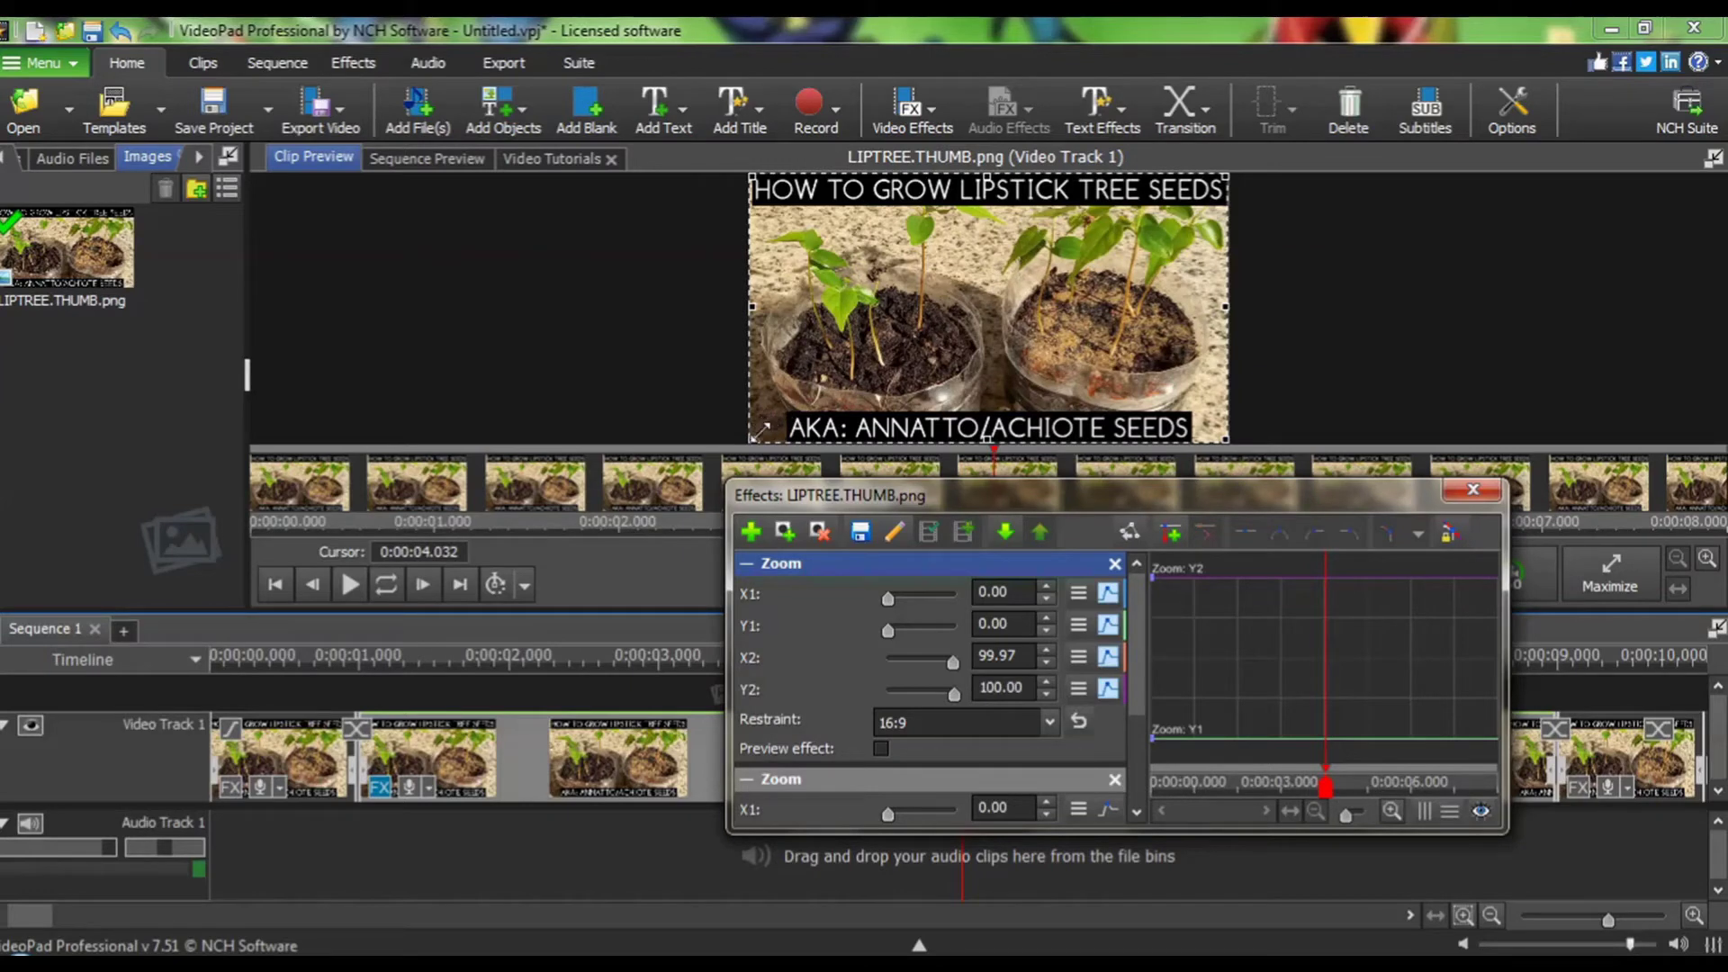
drag(761, 430, 973, 356)
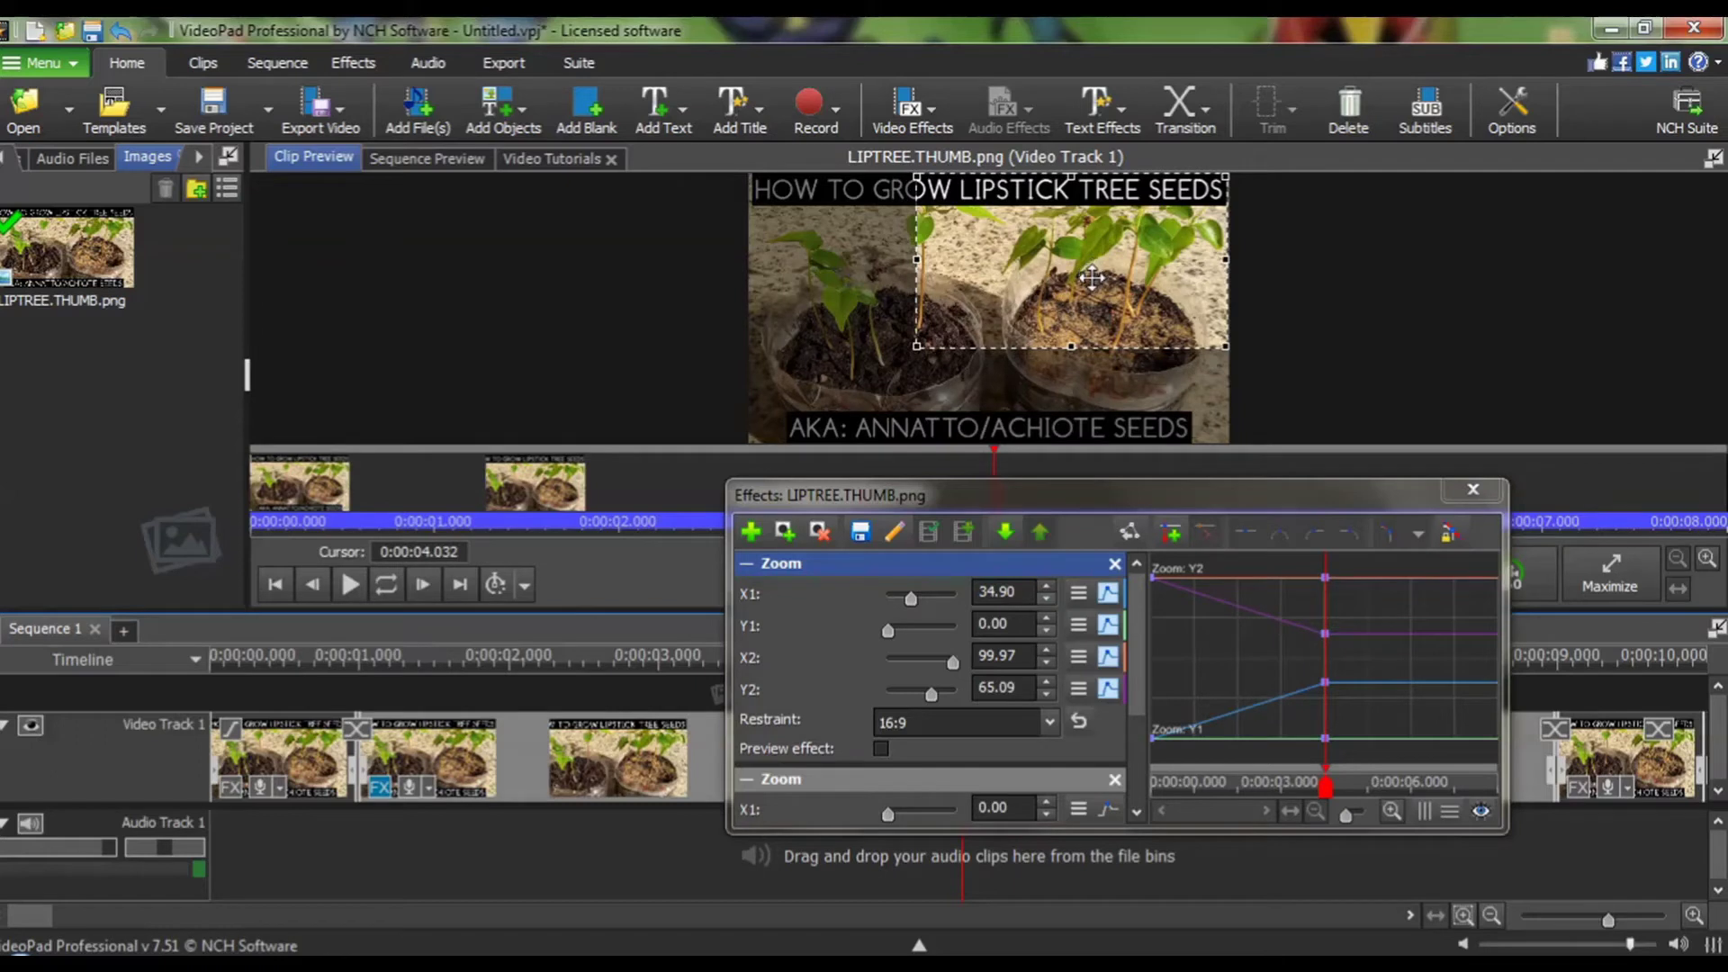
drag(1092, 277, 1092, 303)
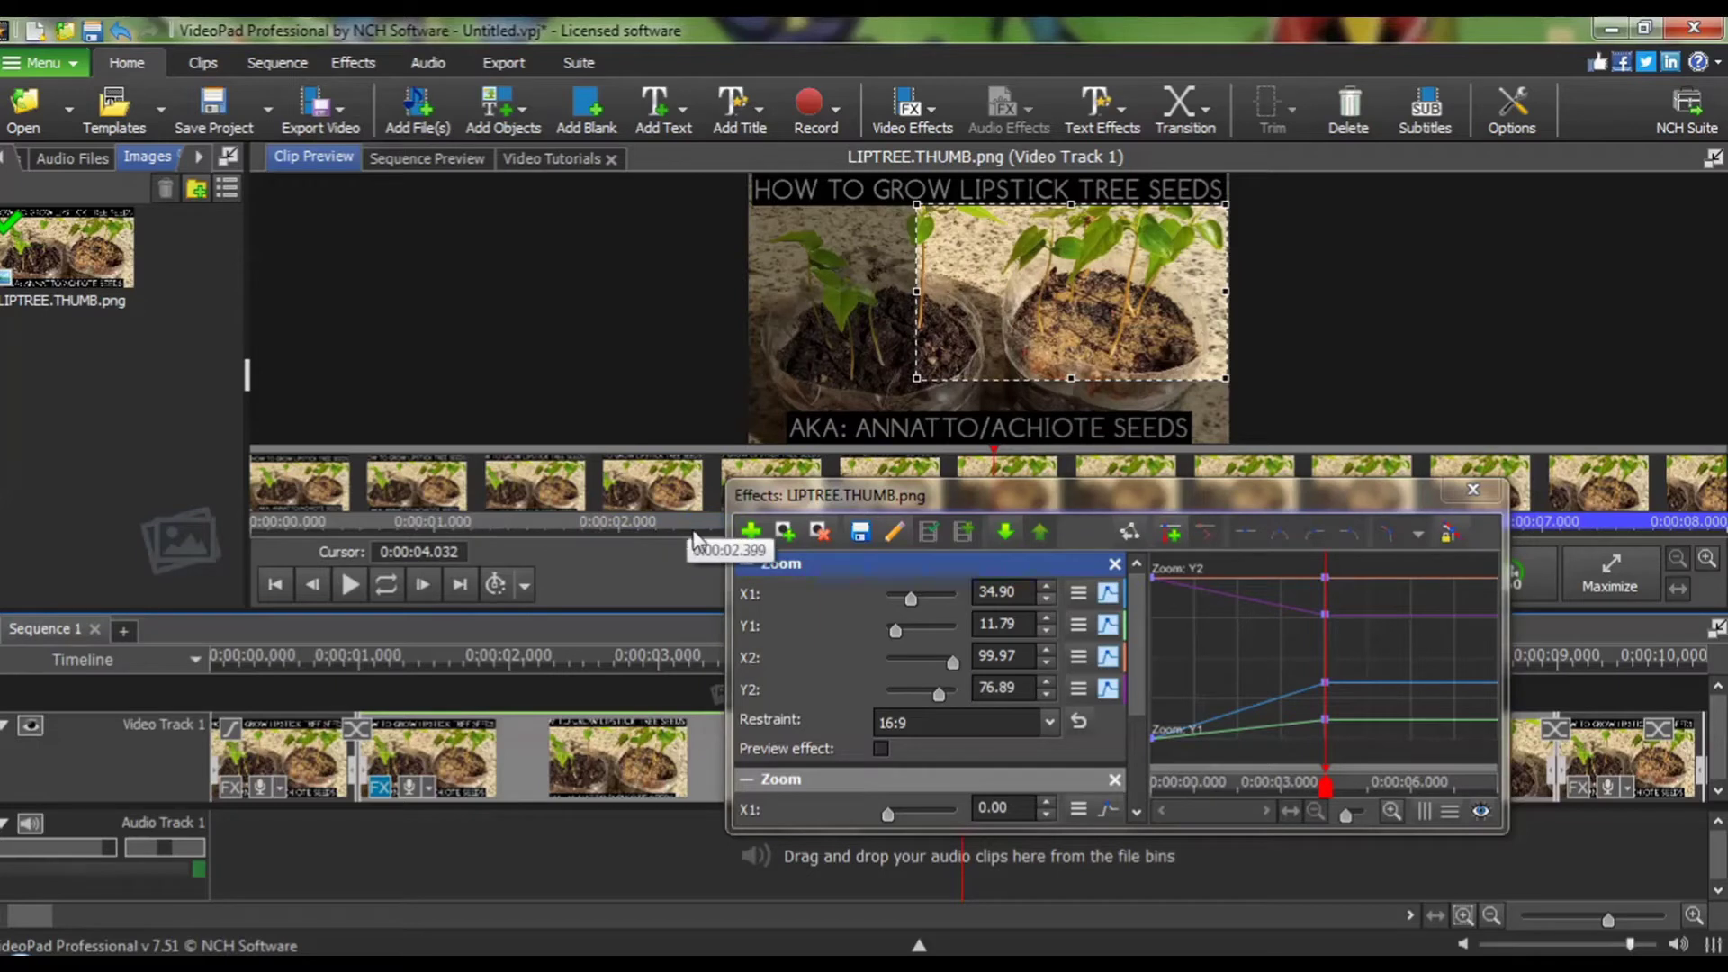
drag(1172, 504, 1175, 560)
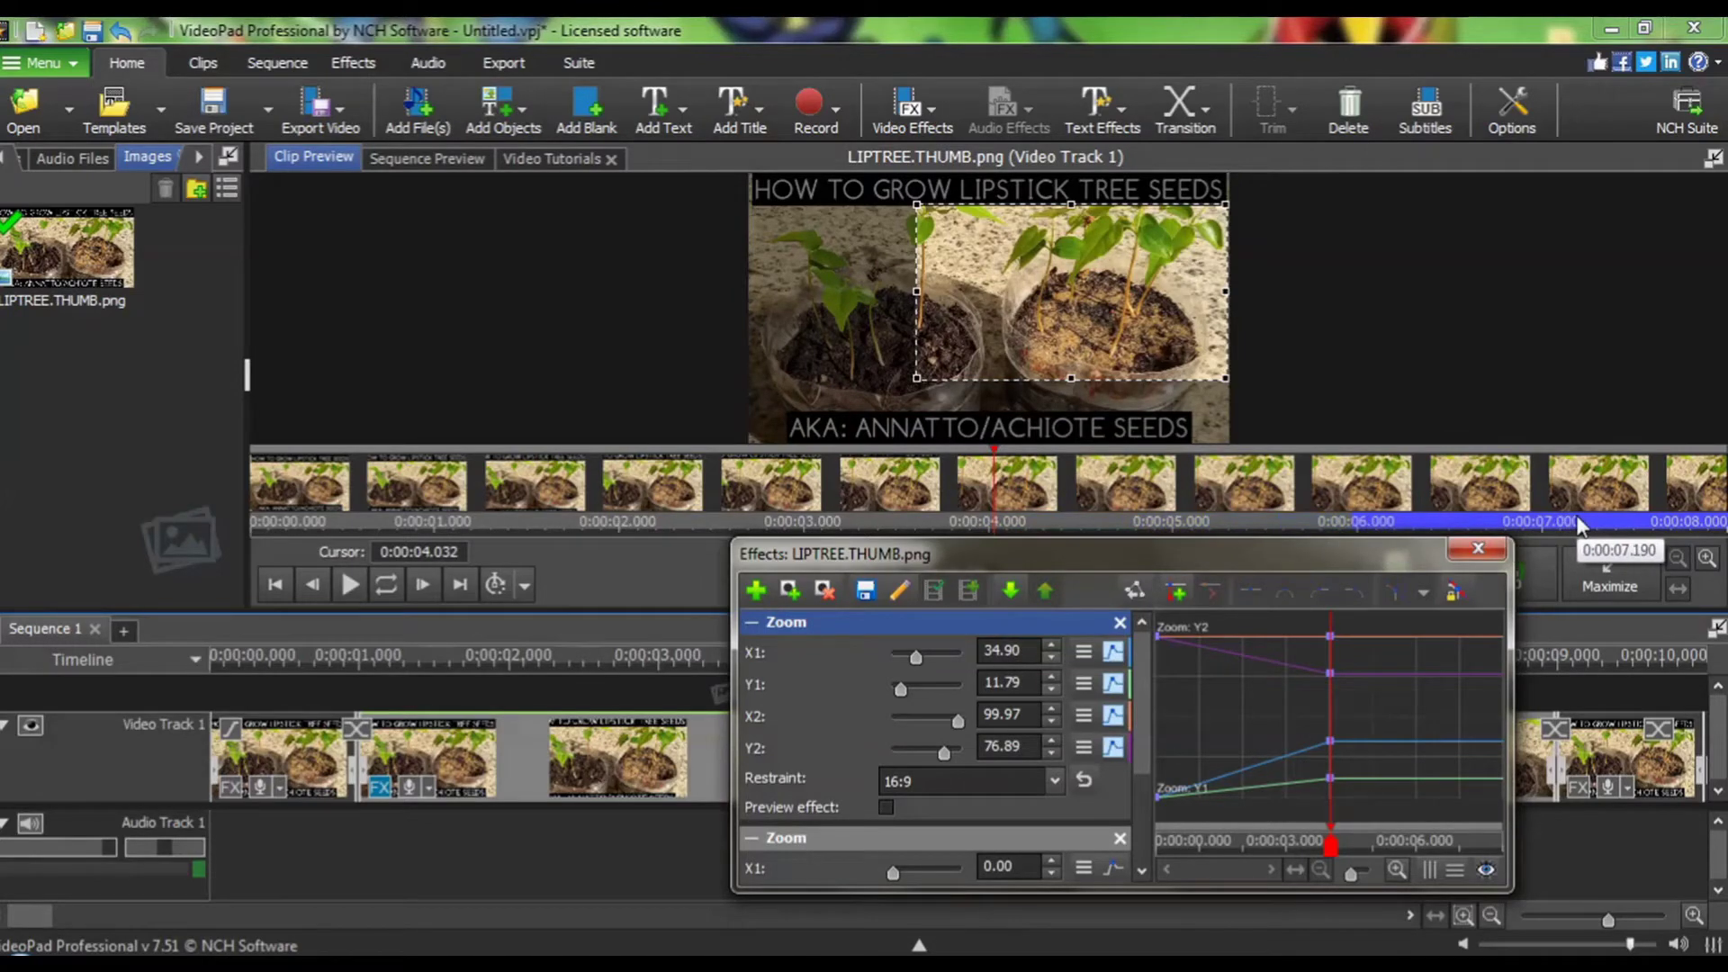
drag(1216, 551, 1172, 484)
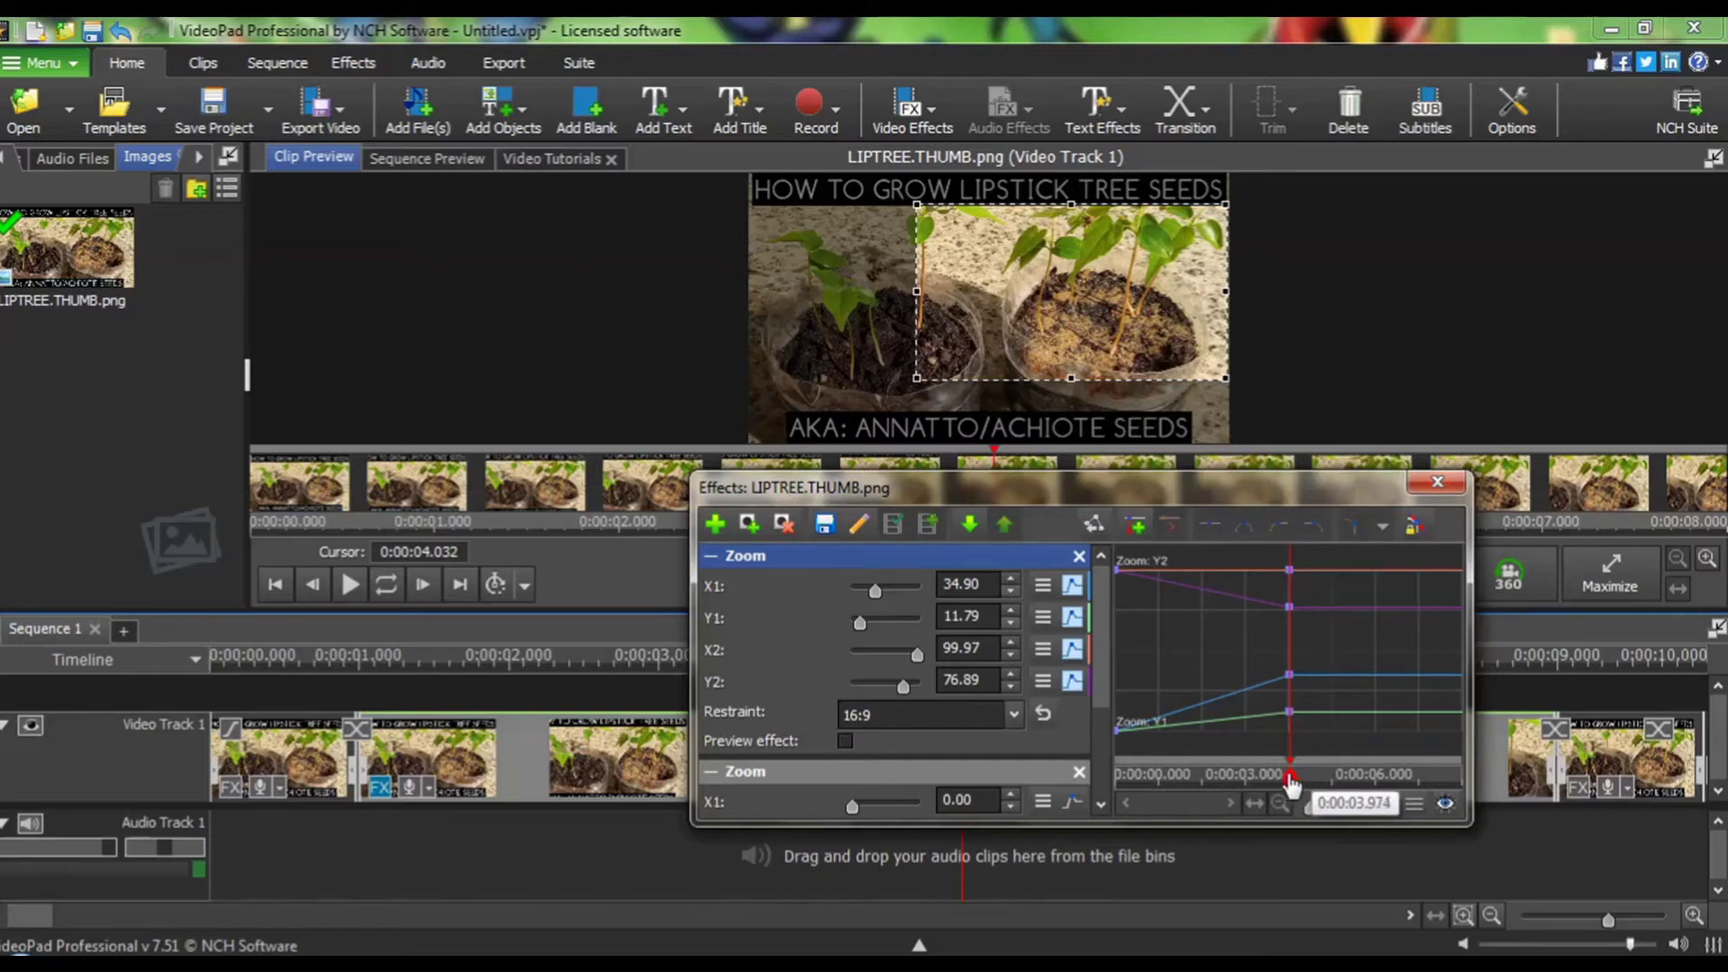
Near 8 s, enlarge the zoom box back to the full image (X1 0.03, Y1 0, X2/Y2 100)
drag(1292, 785, 1465, 781)
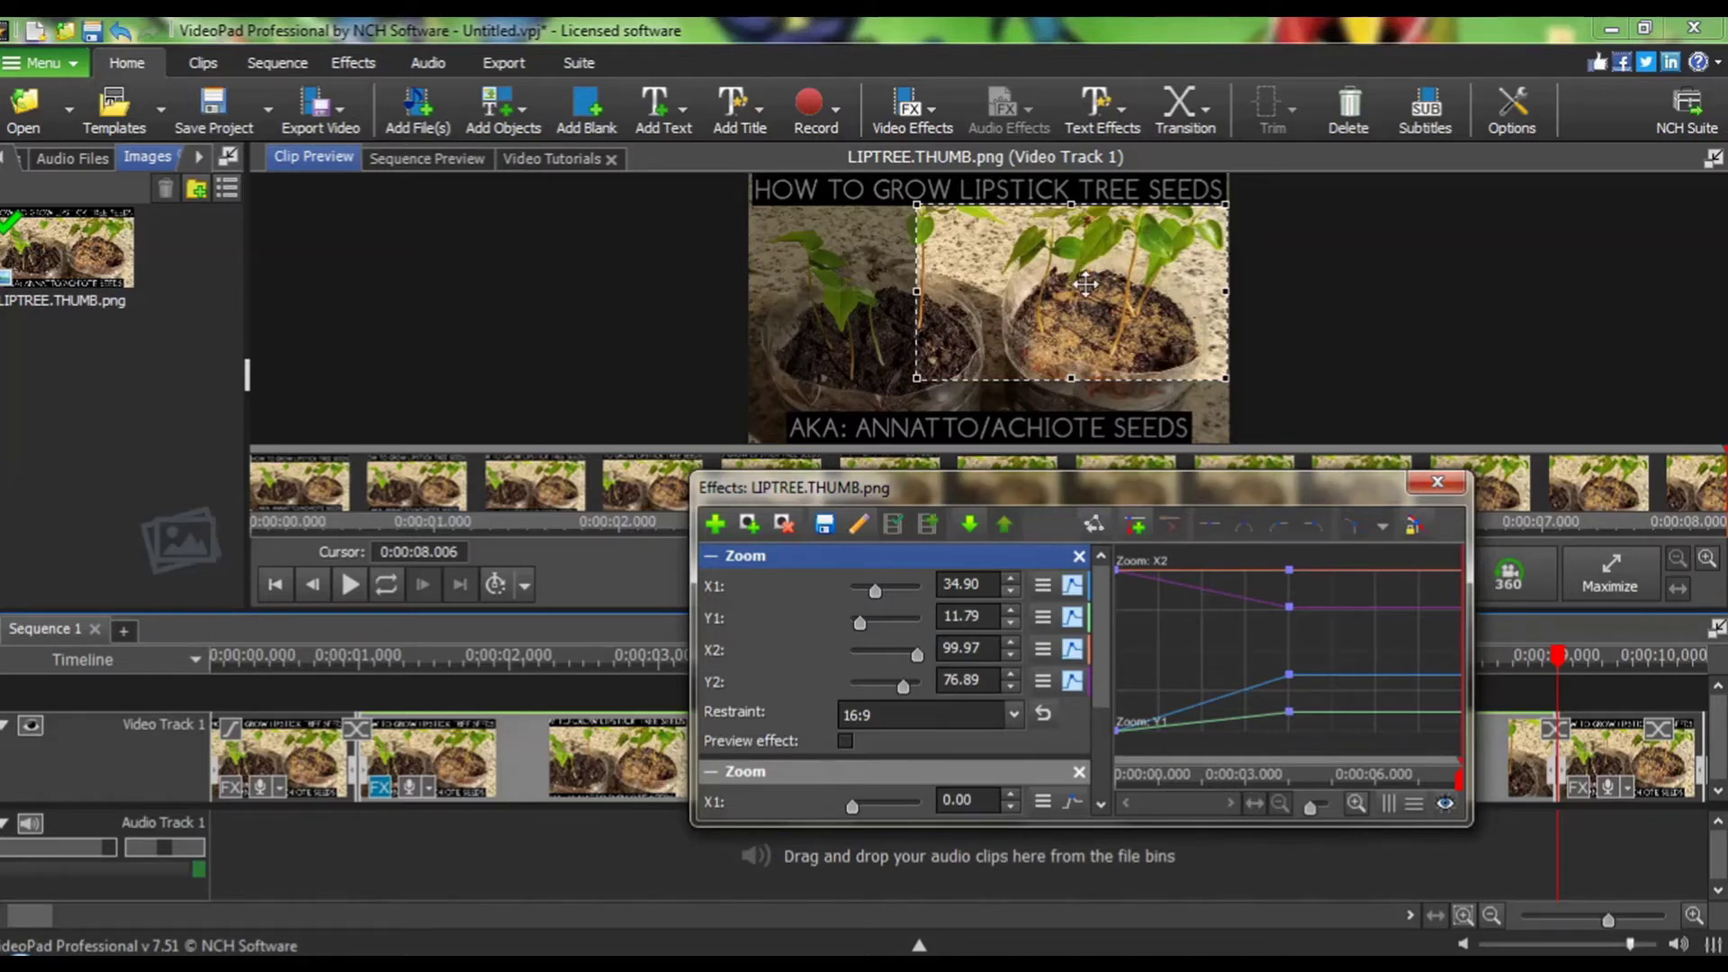
drag(1085, 284, 1089, 242)
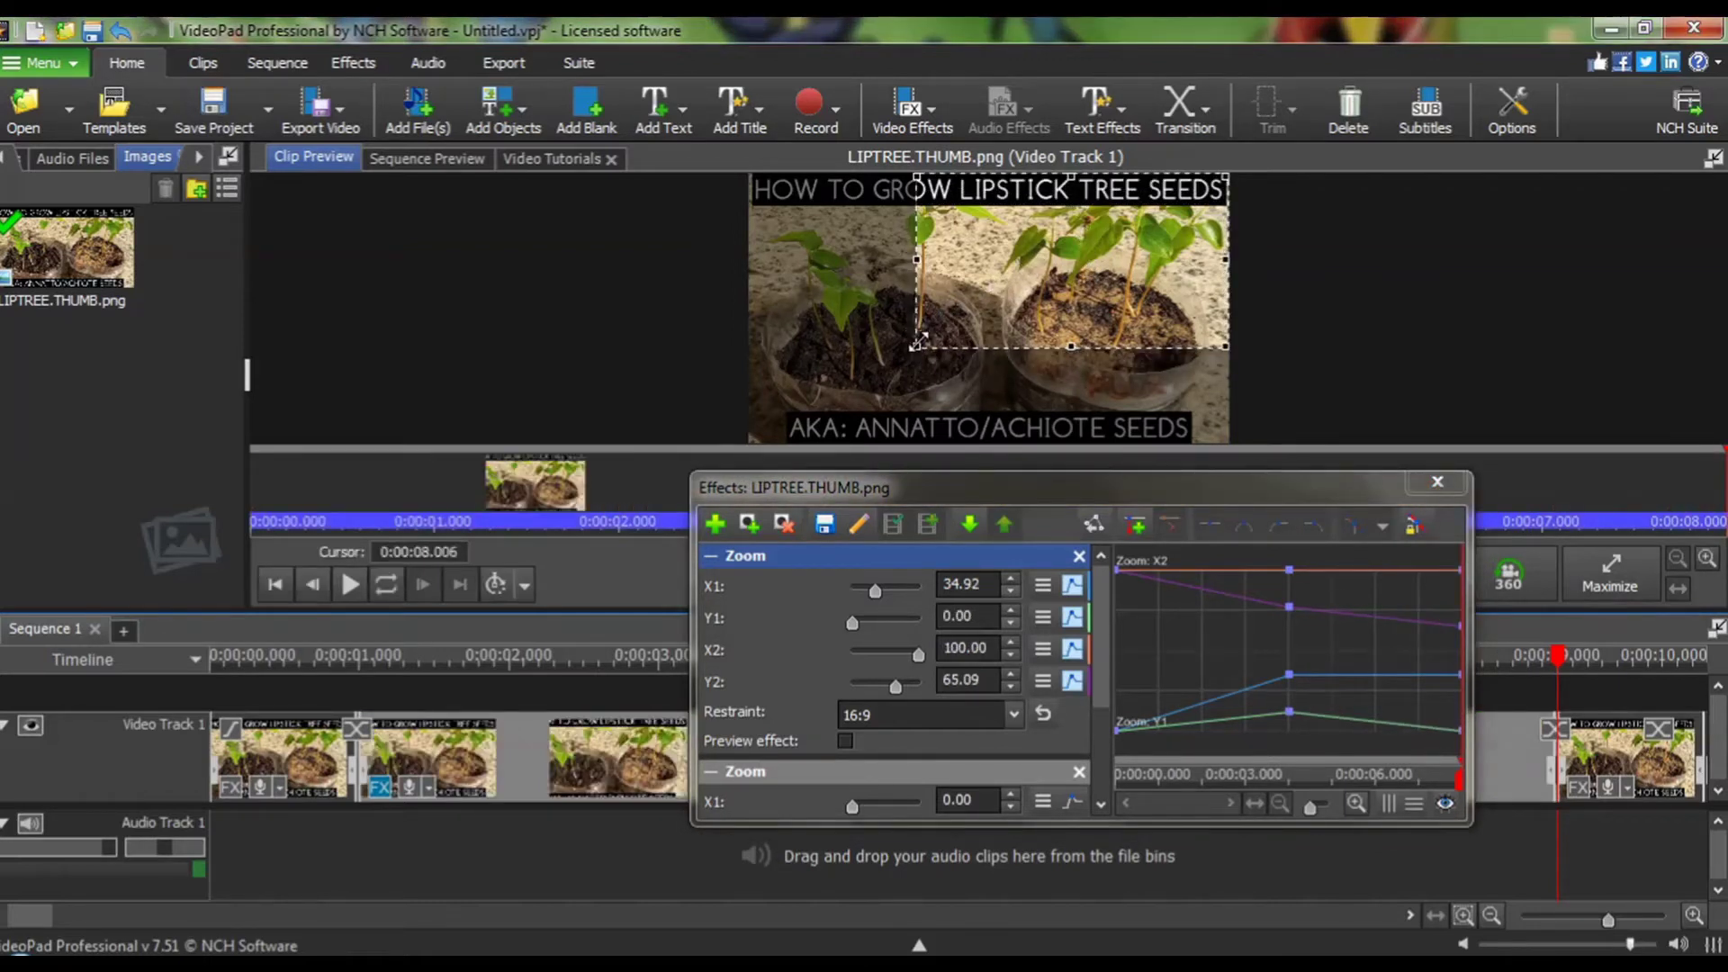
drag(917, 342, 751, 445)
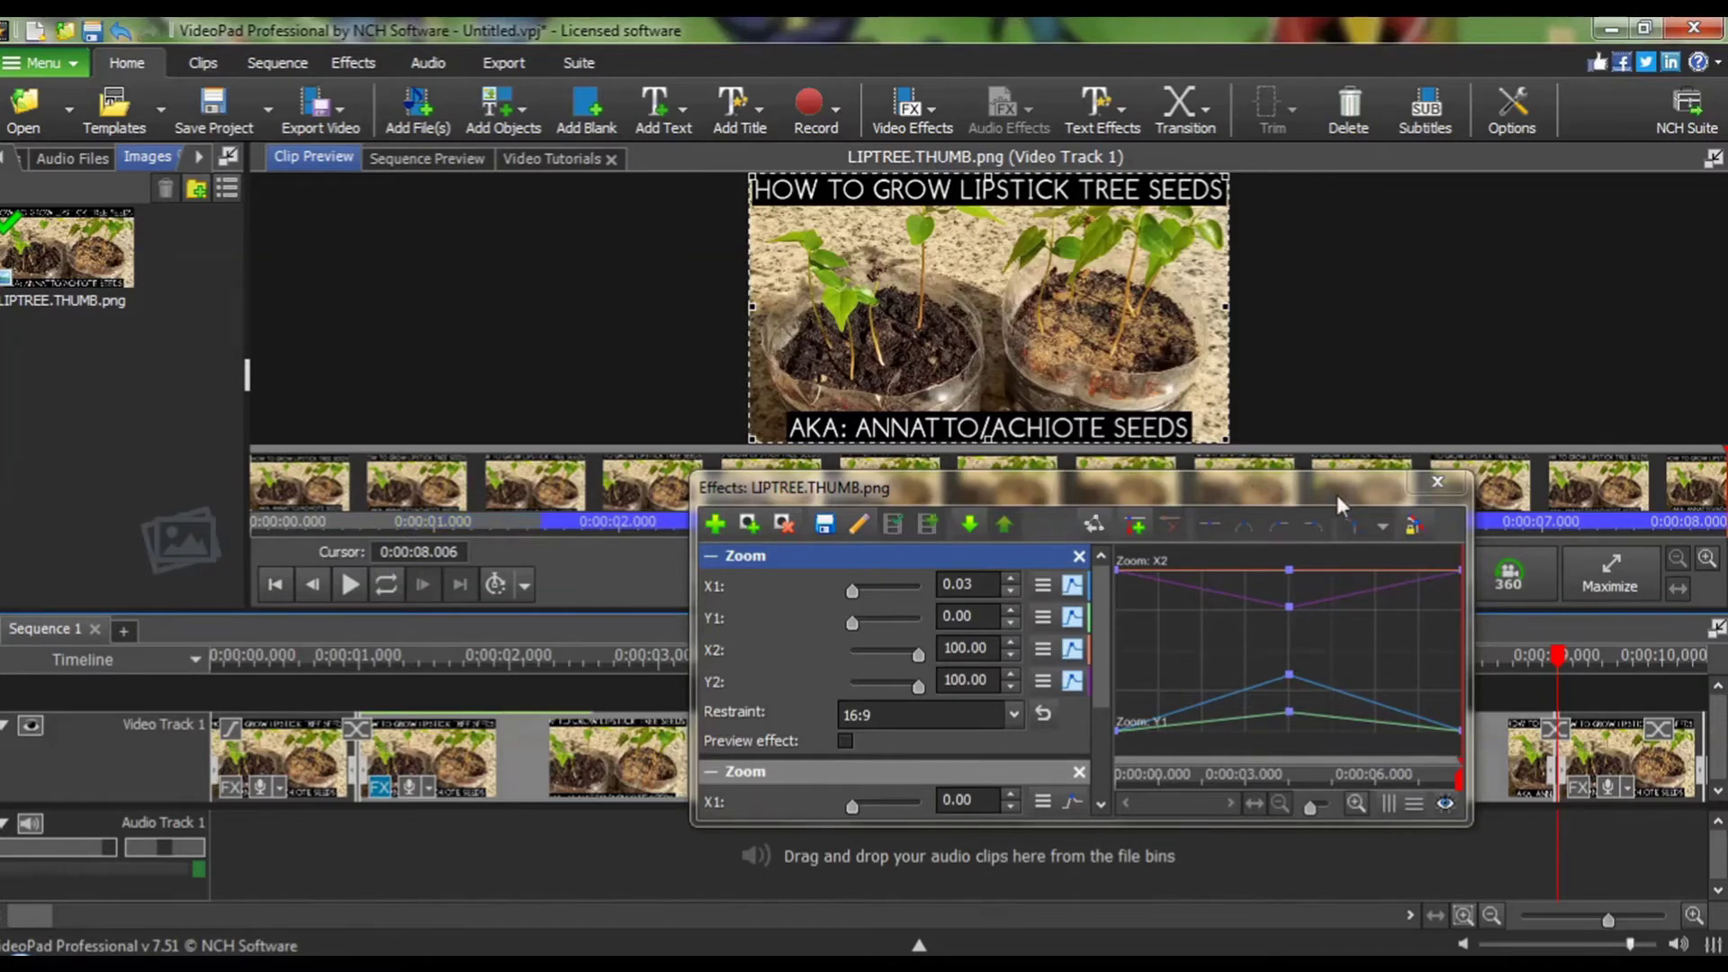
Close the Effects window to return to Sequence 1's preview and timeline
click(1439, 485)
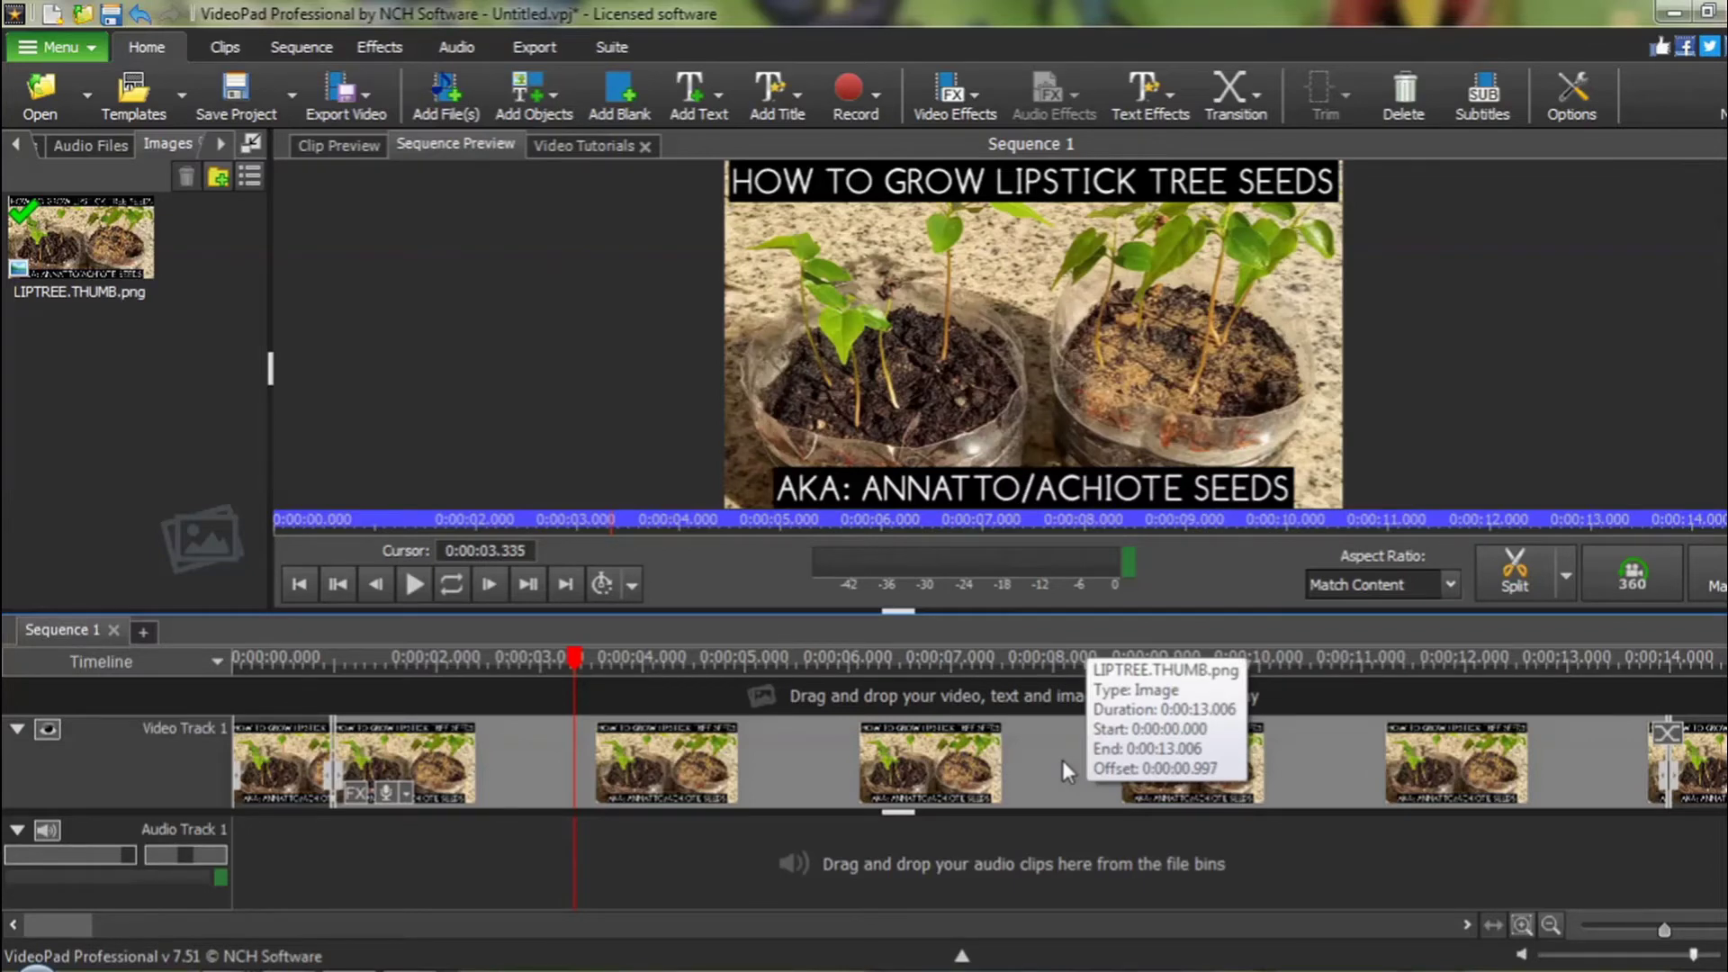
Add another Zoom effect, show its X1/Y1/X2/Y2 curves, and put the effect playhead at the start
click(986, 111)
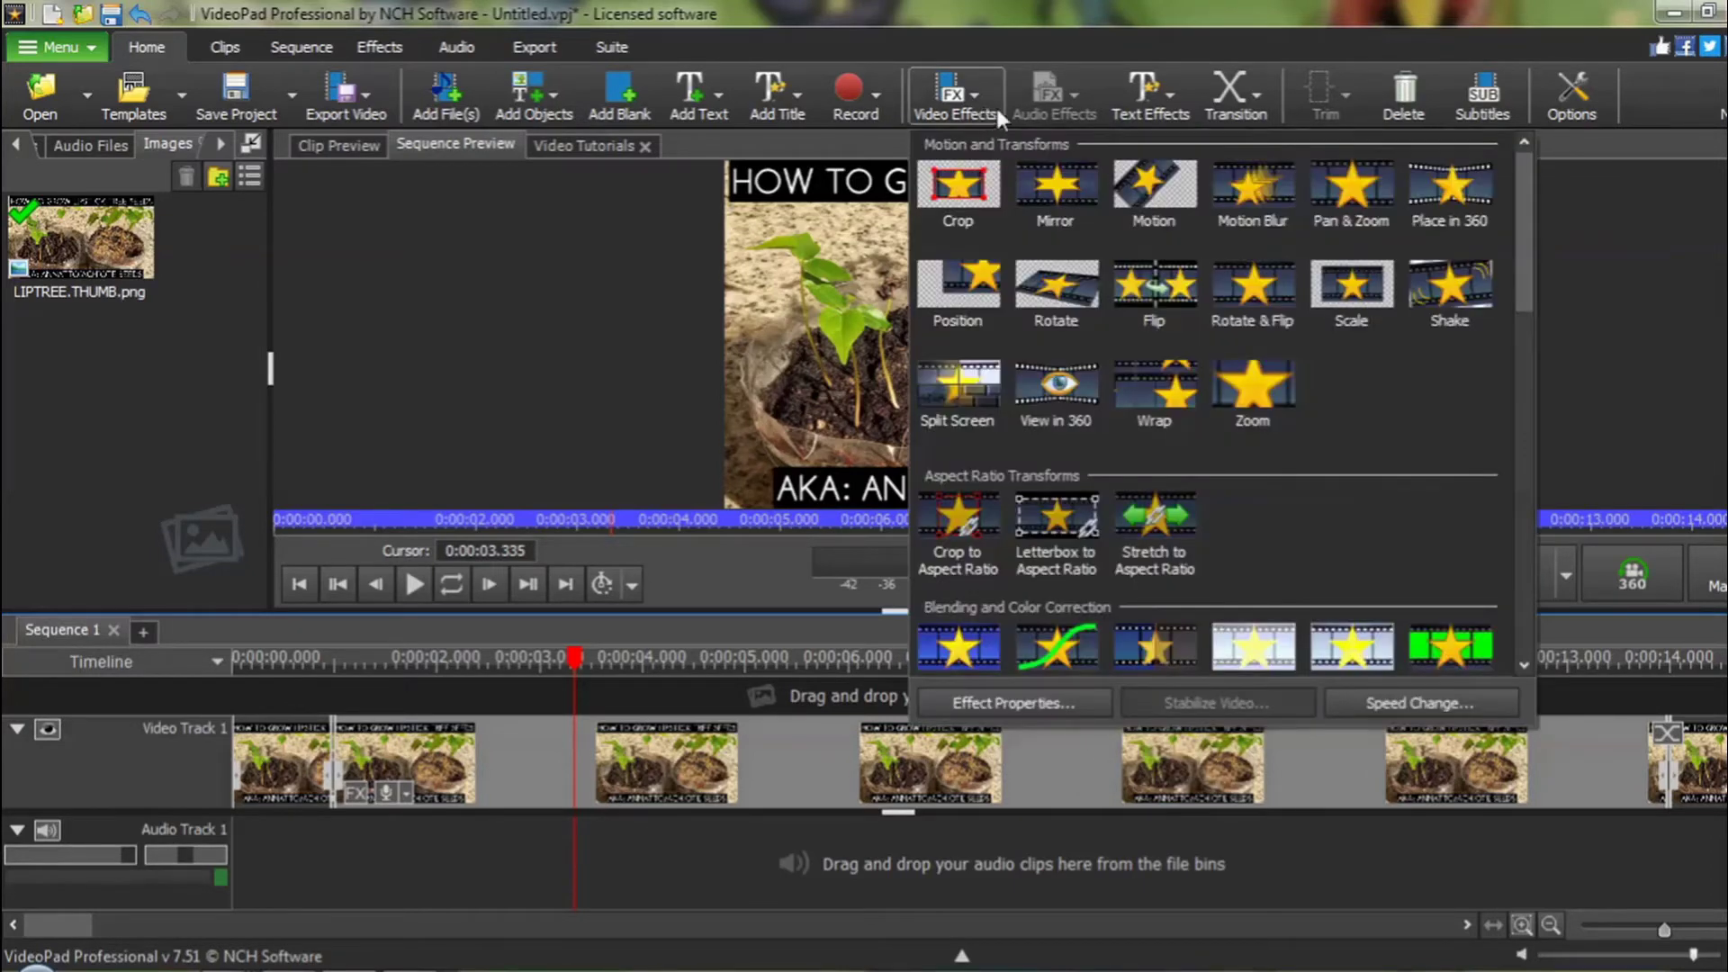
click(1255, 387)
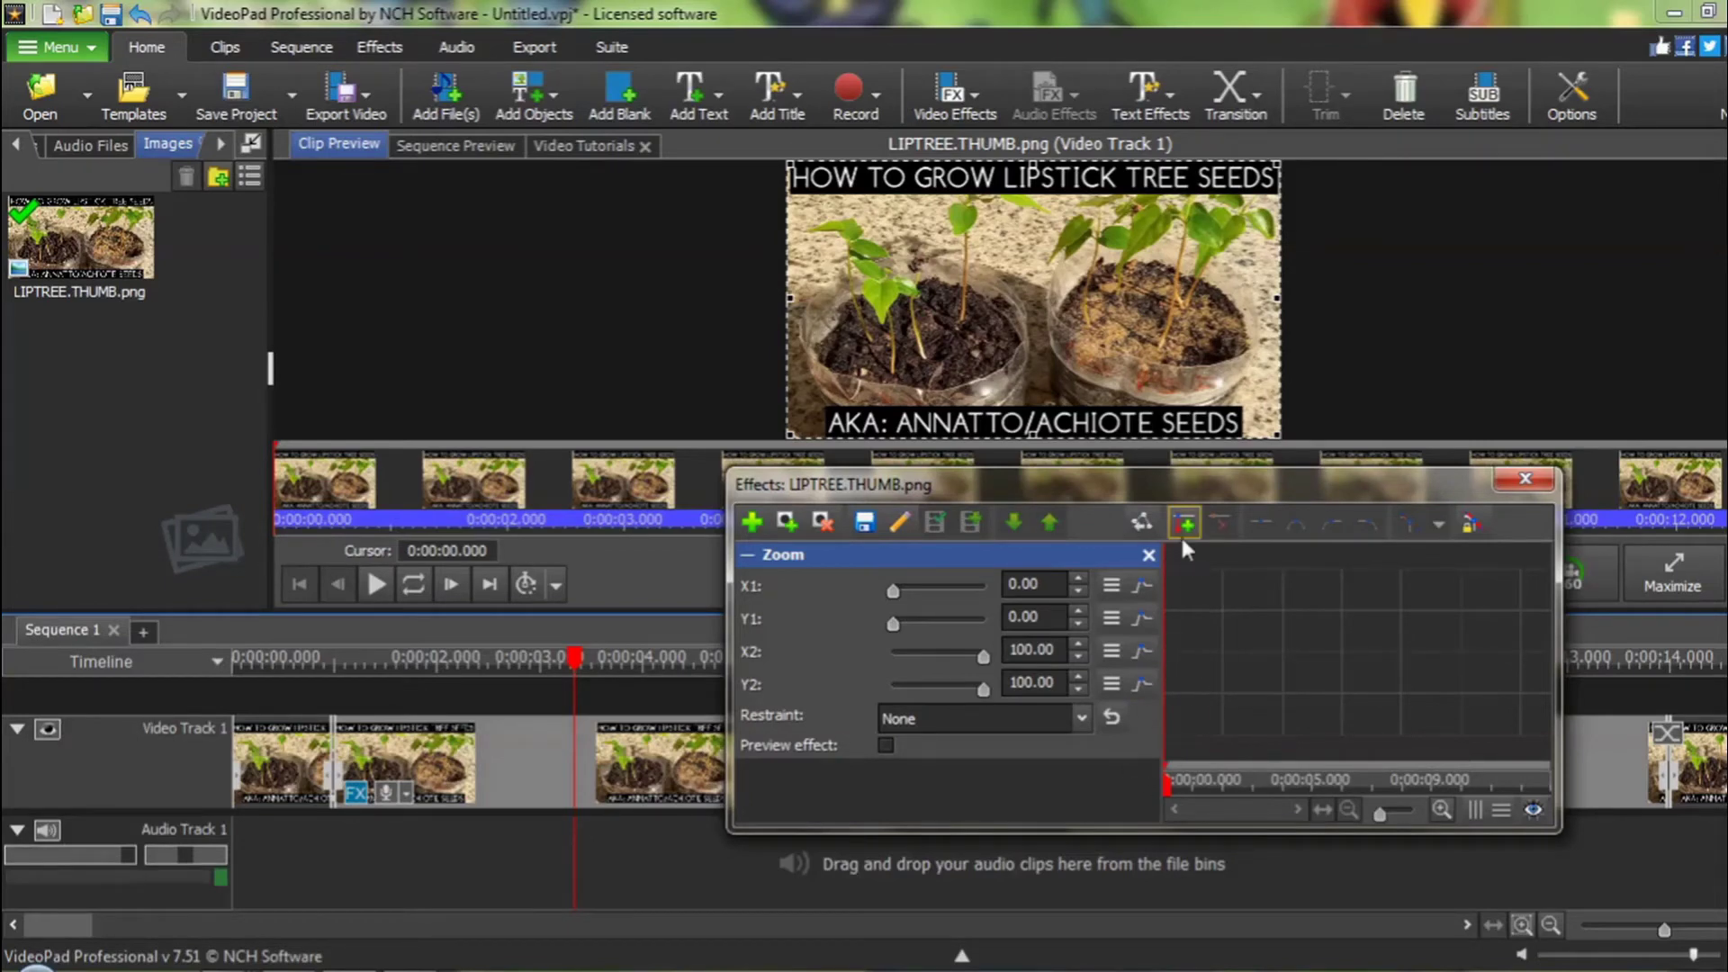
click(1188, 523)
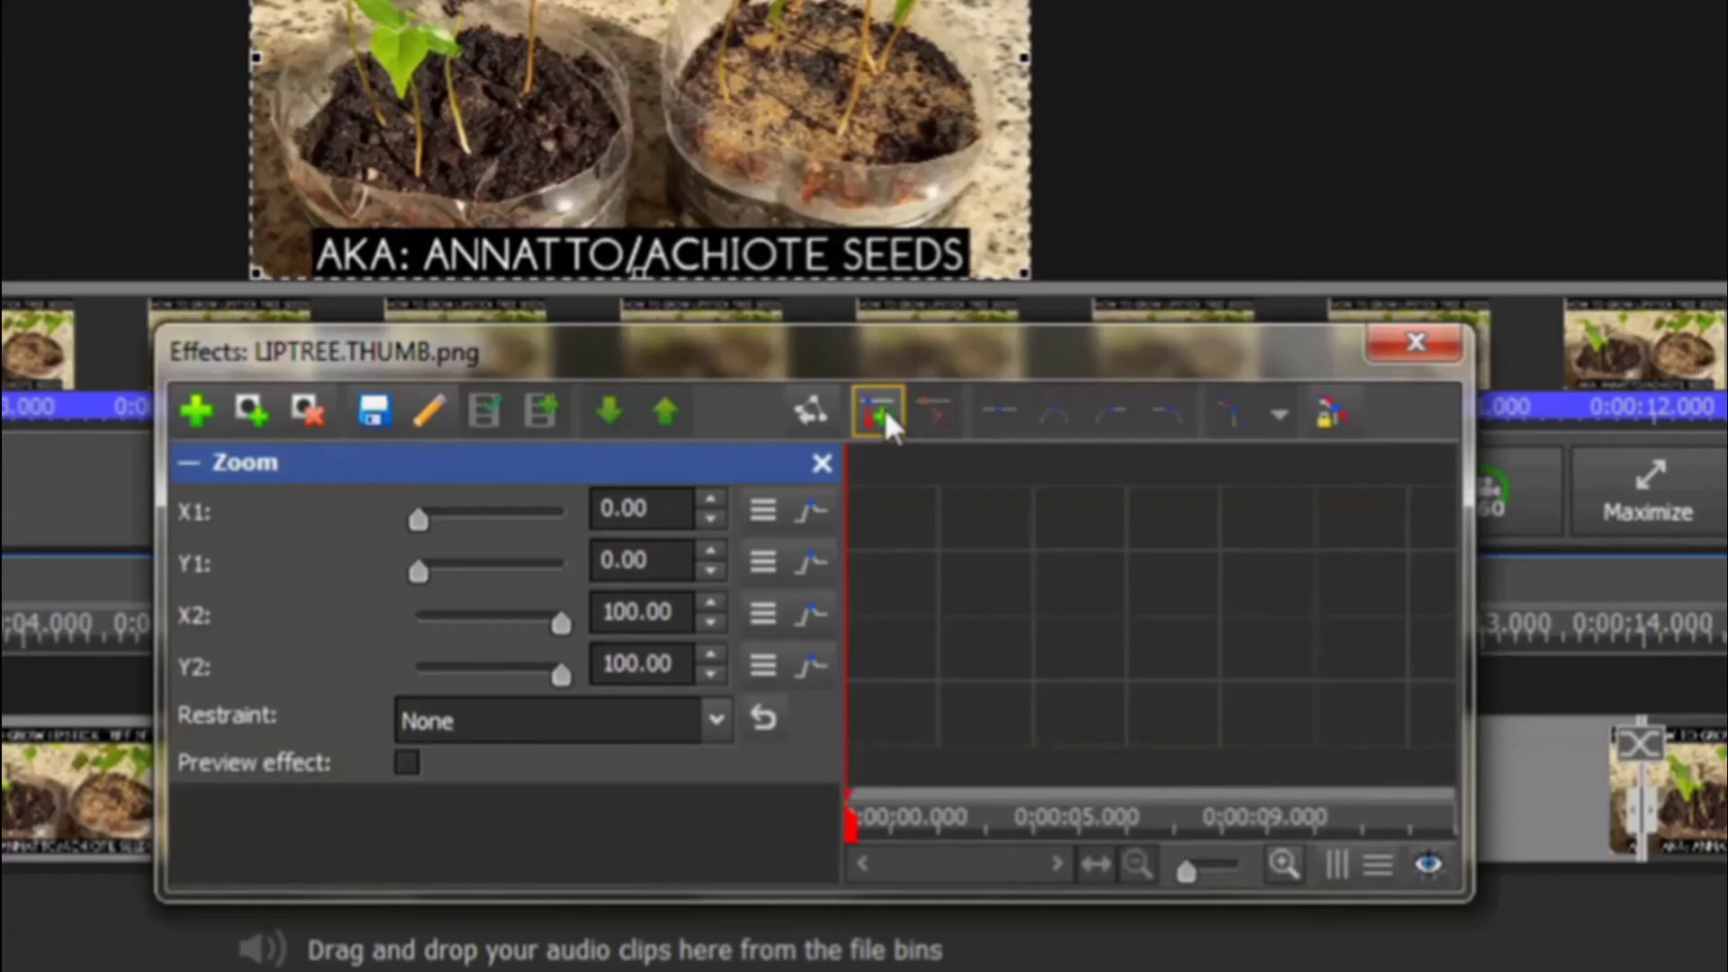
click(884, 412)
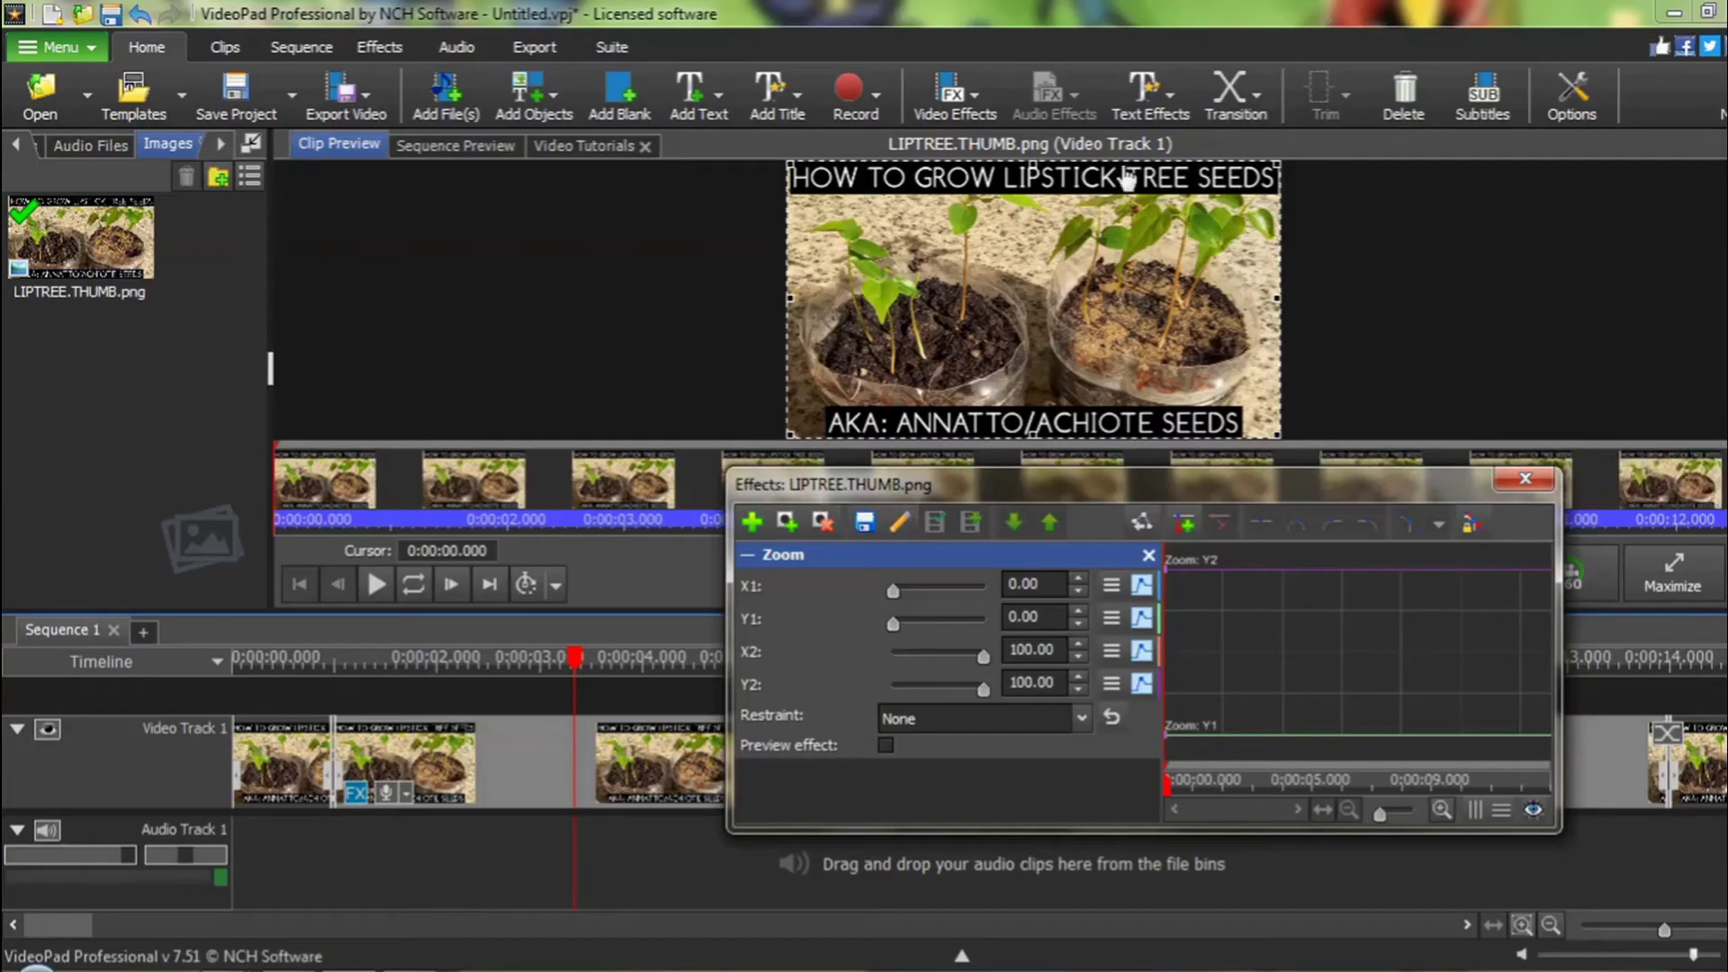
click(1170, 785)
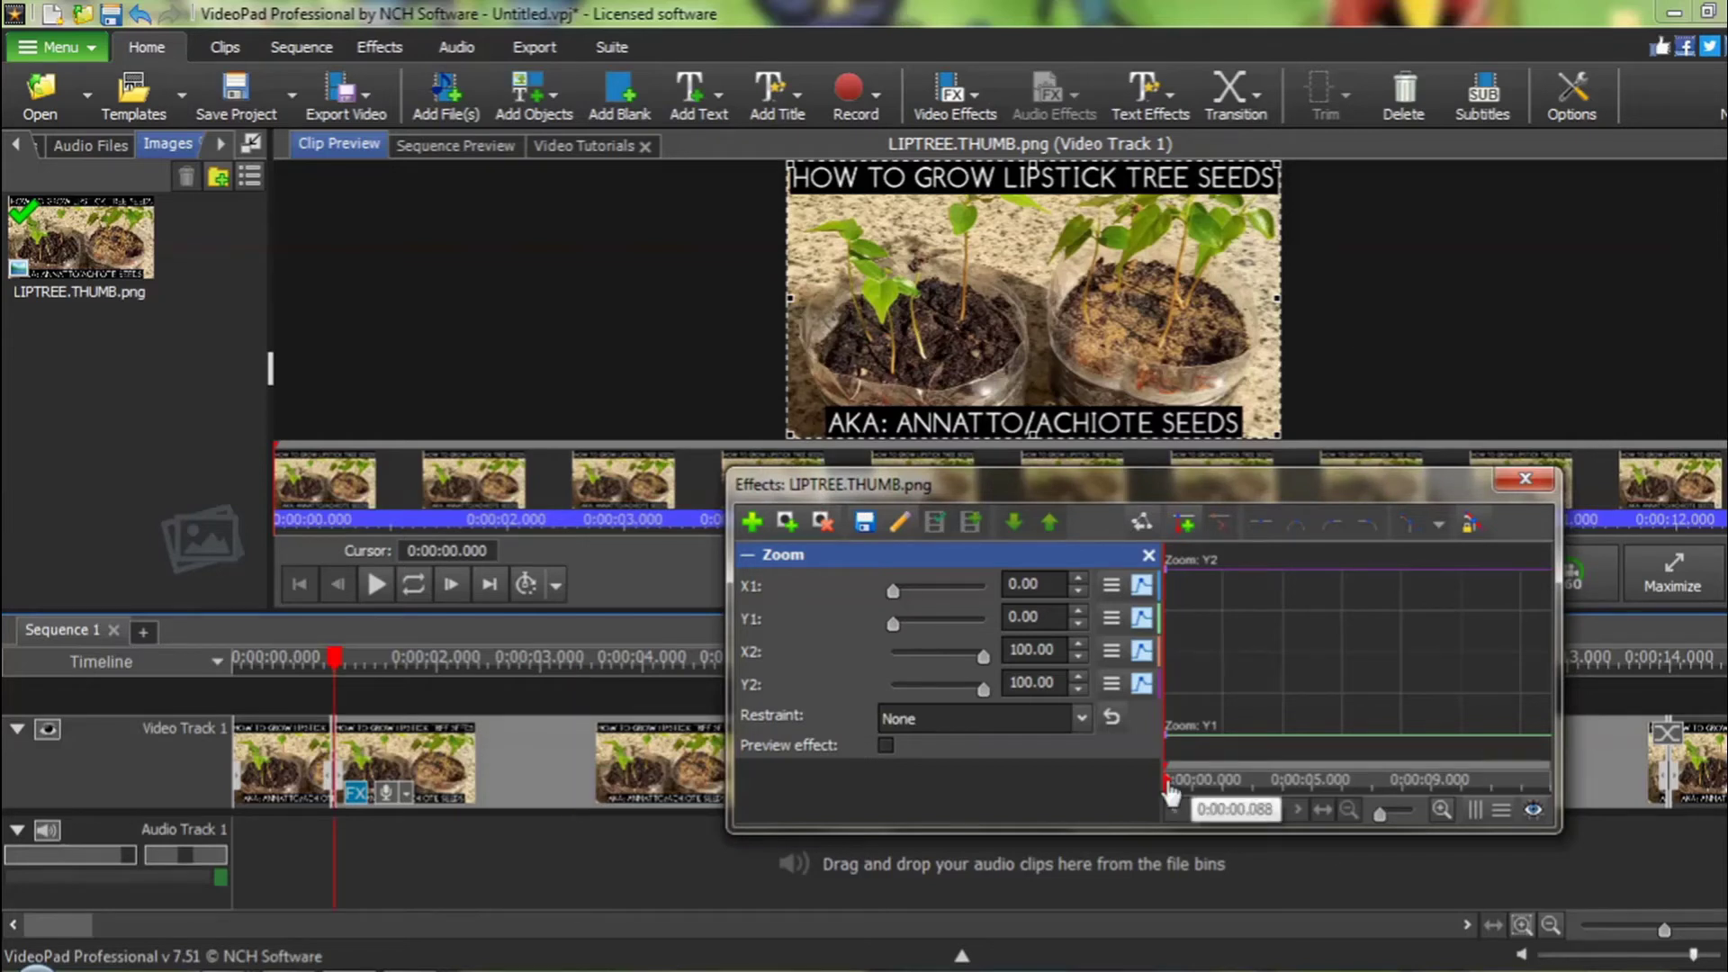
At about 2 s, frame the left seedling with the zoom box (X1 0, Y1 12.26, X2 57.82, Y2 60.85)
drag(1170, 792, 1227, 798)
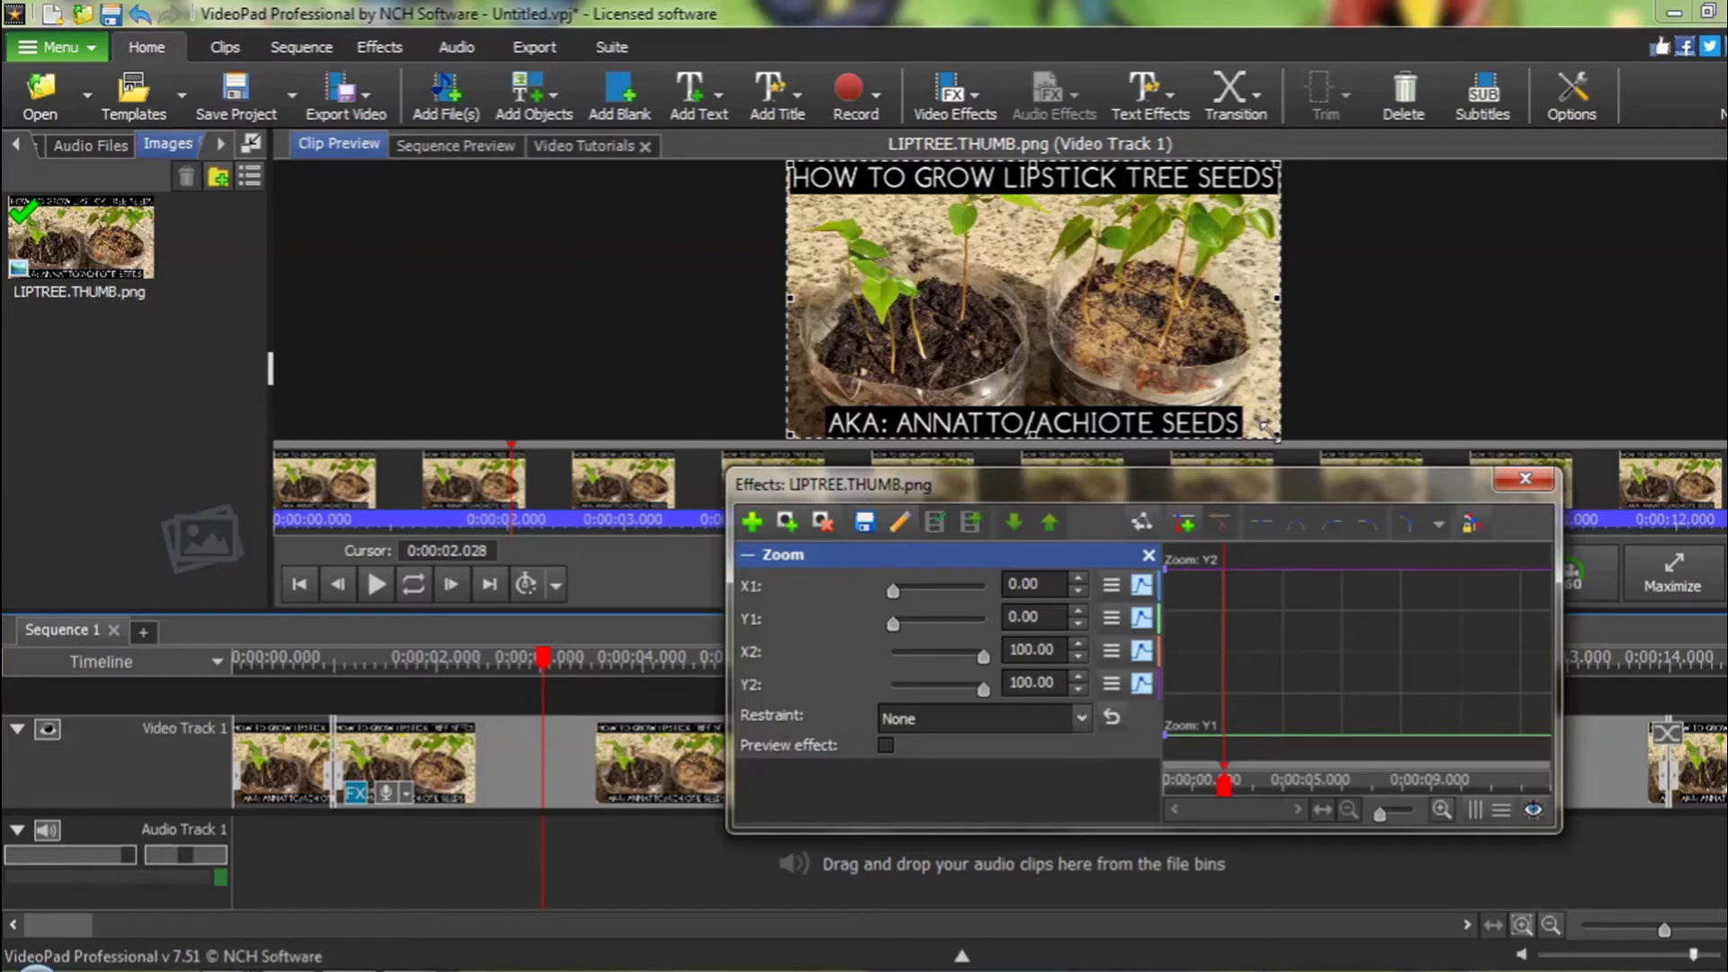
drag(1264, 424, 1100, 315)
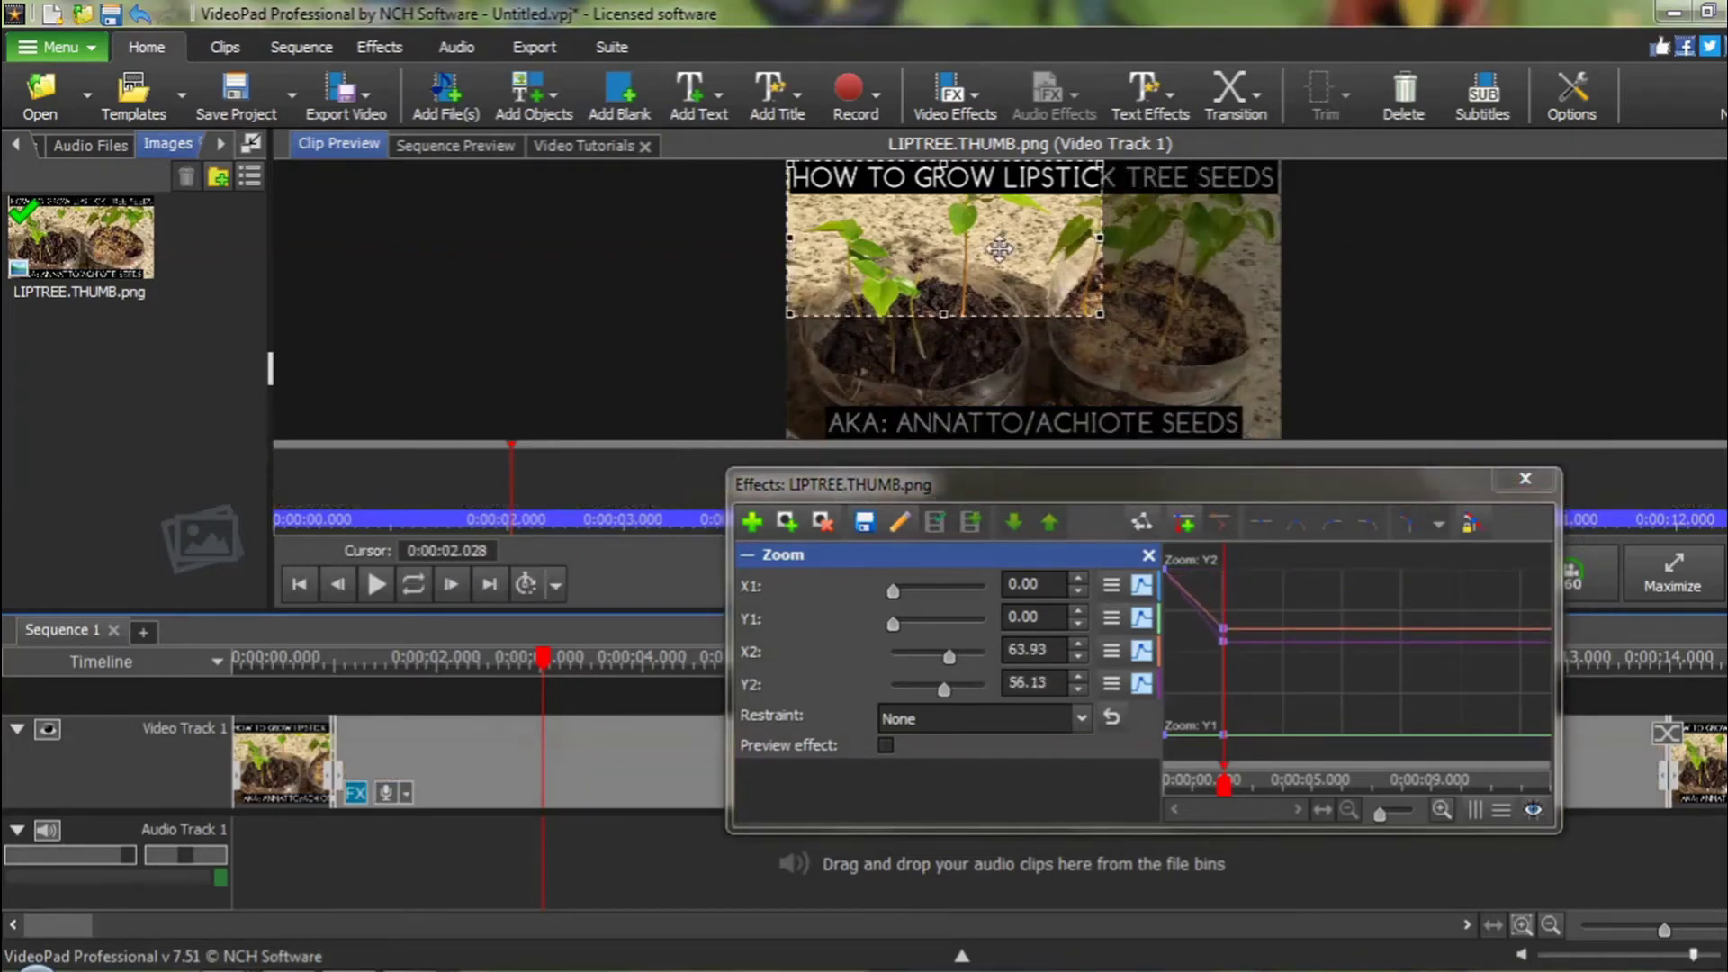
drag(999, 249, 988, 280)
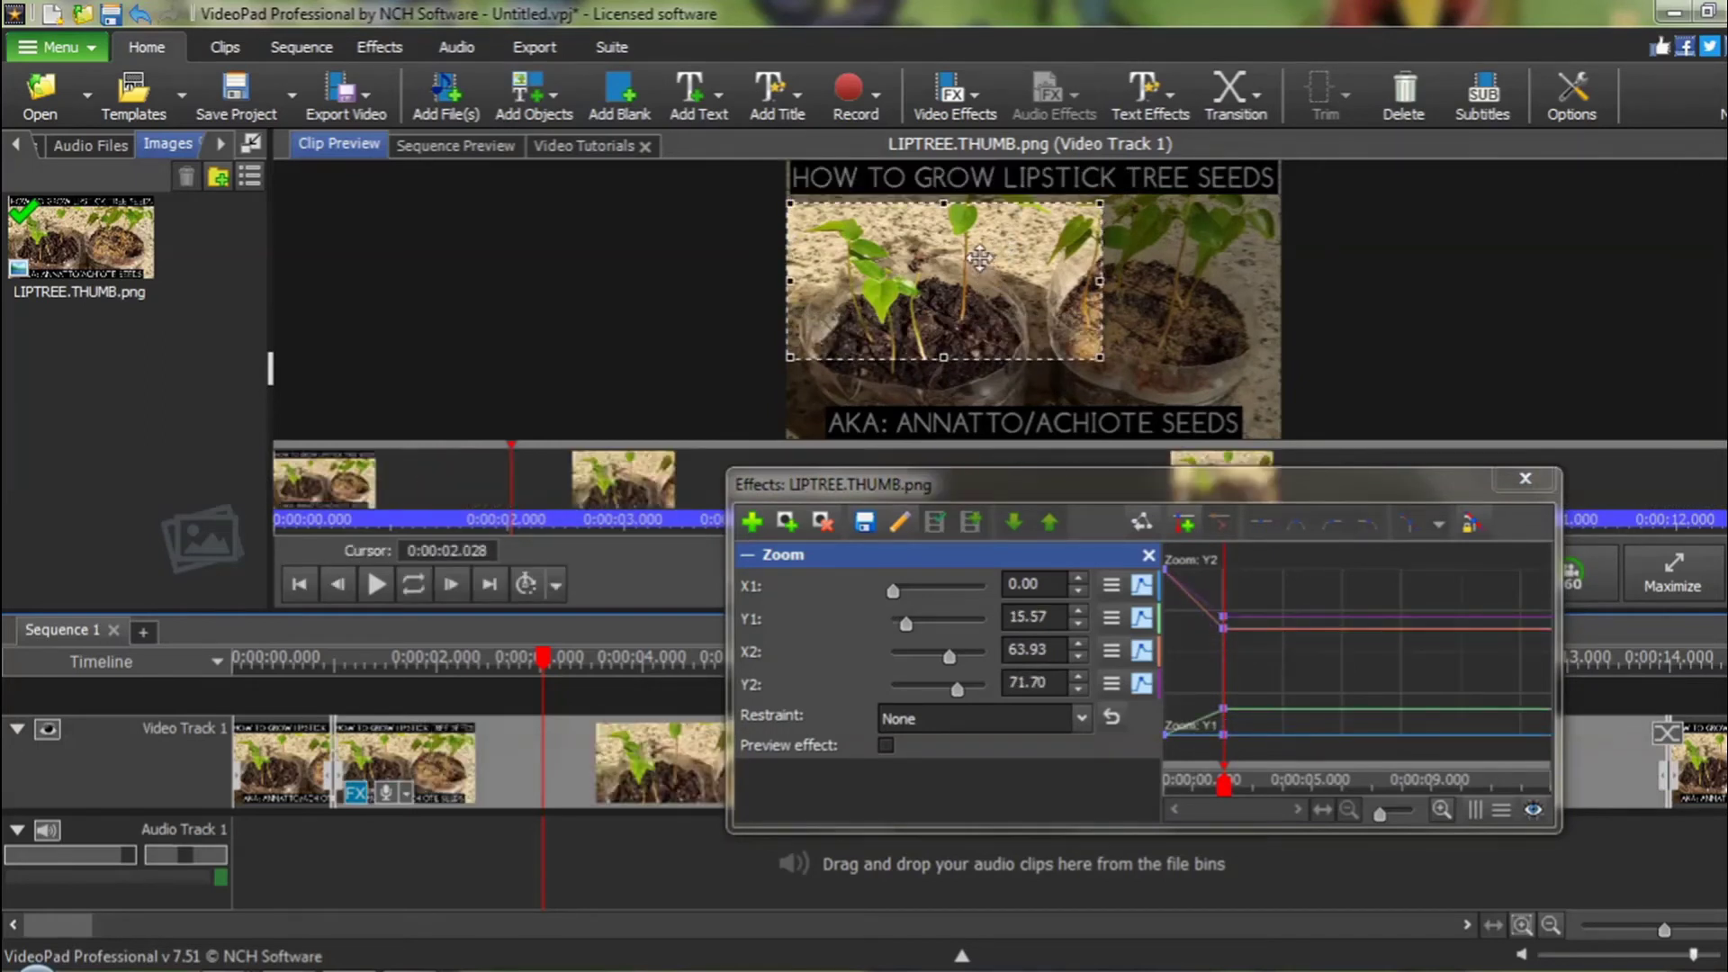
drag(980, 259, 980, 250)
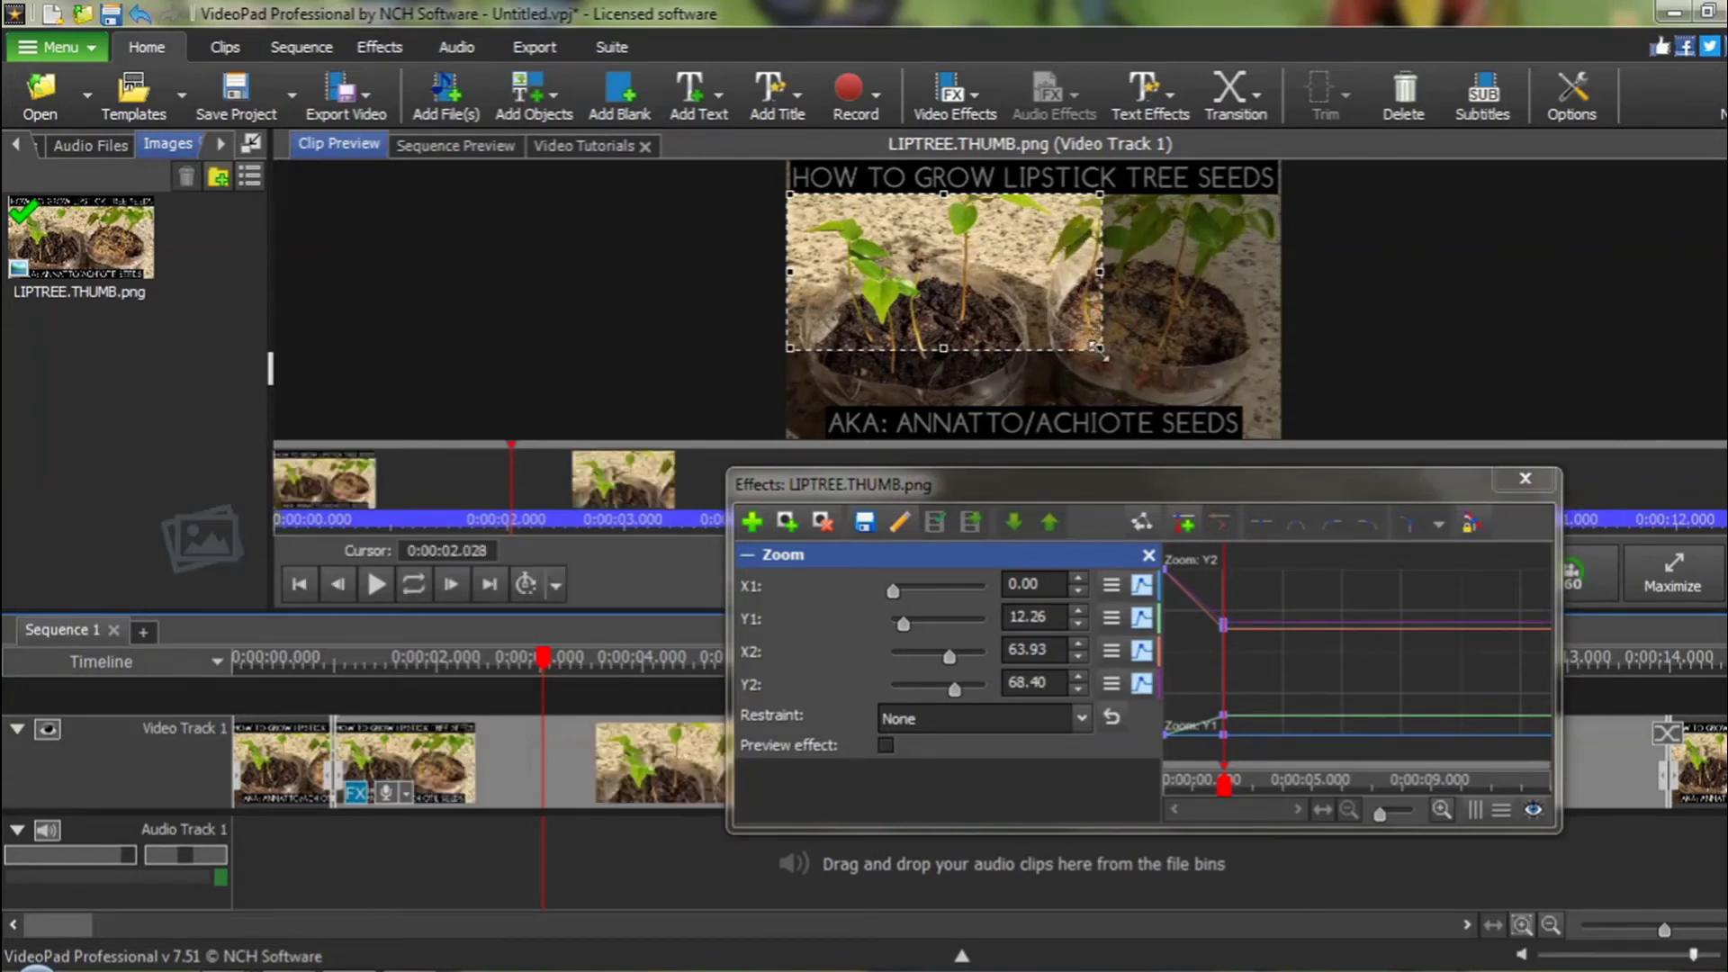
drag(1098, 348, 1077, 343)
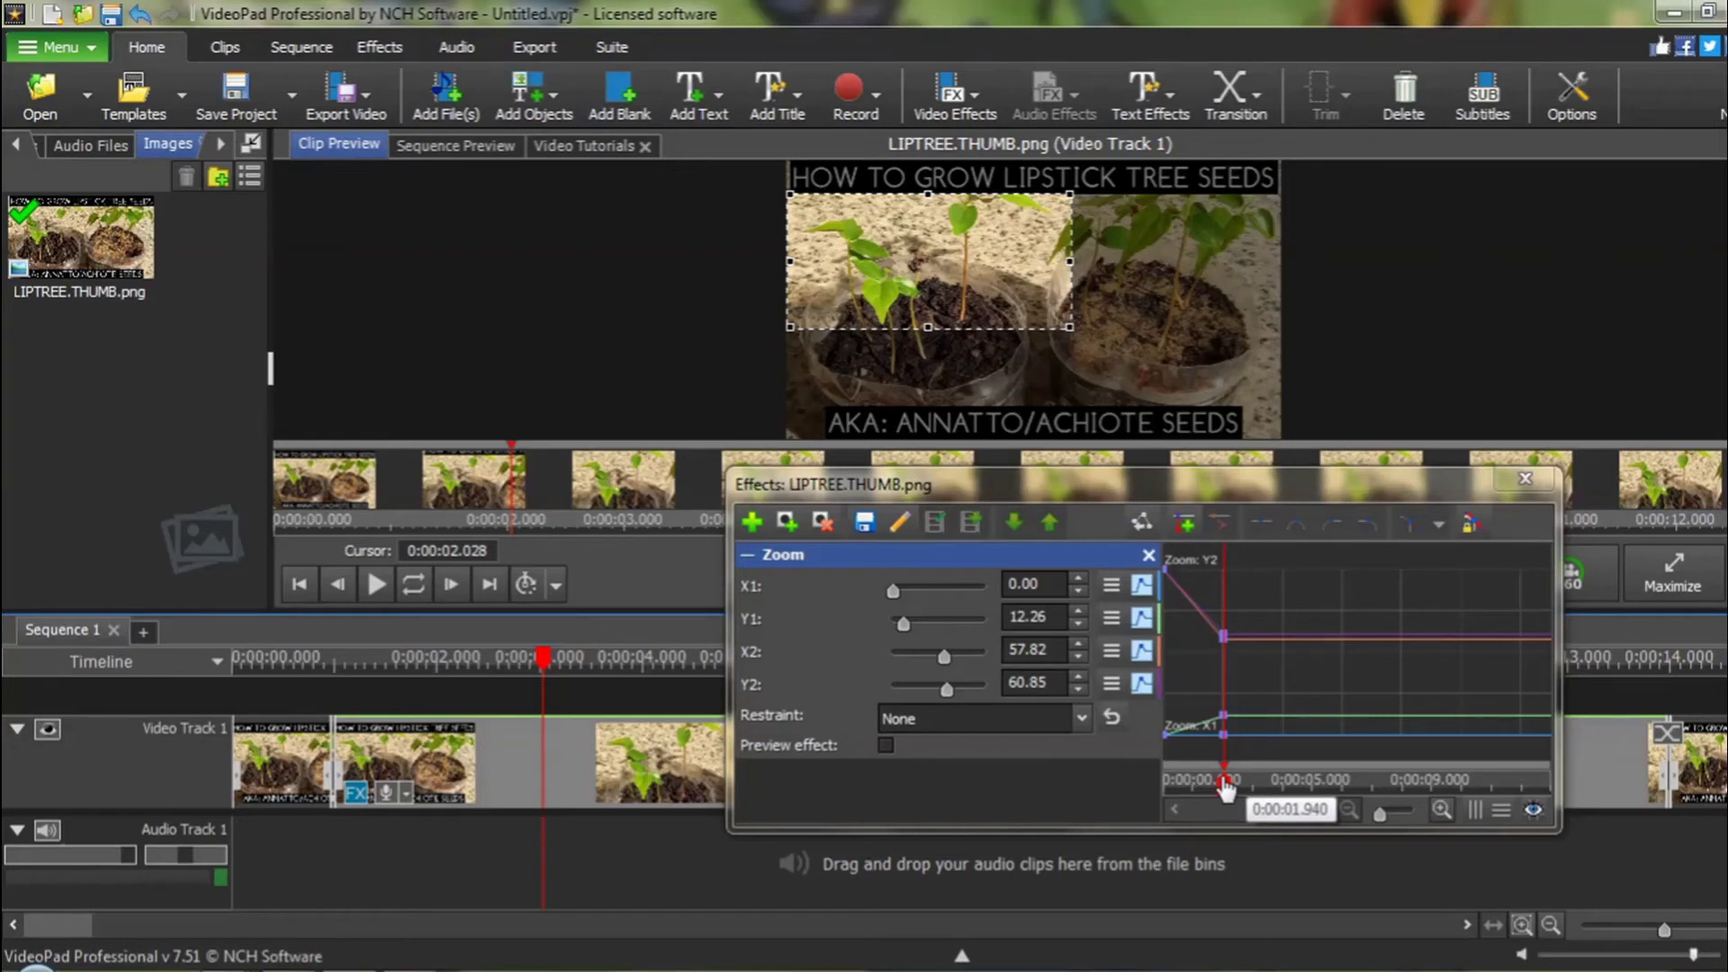
click(1232, 781)
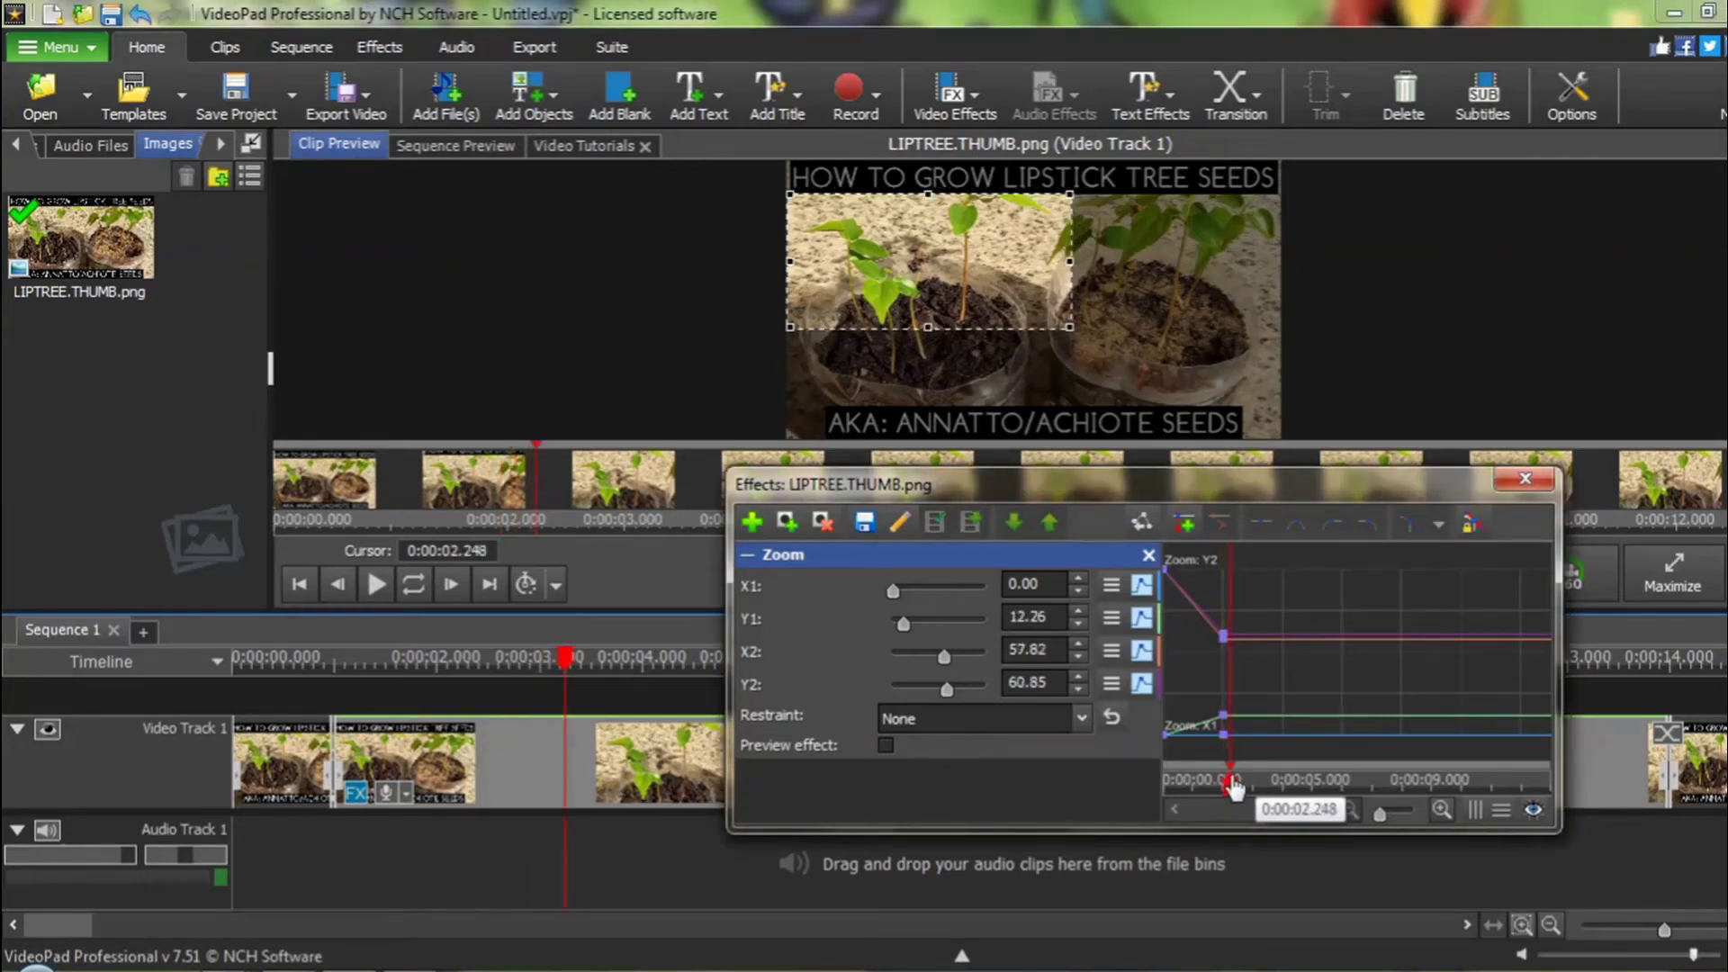
Add Zoom keyframes at about 3.13 s to hold the left-seedling close-up (X1 0.00, Y1 12.26, X2 57.82, Y2 60.85)
drag(1231, 785, 1260, 794)
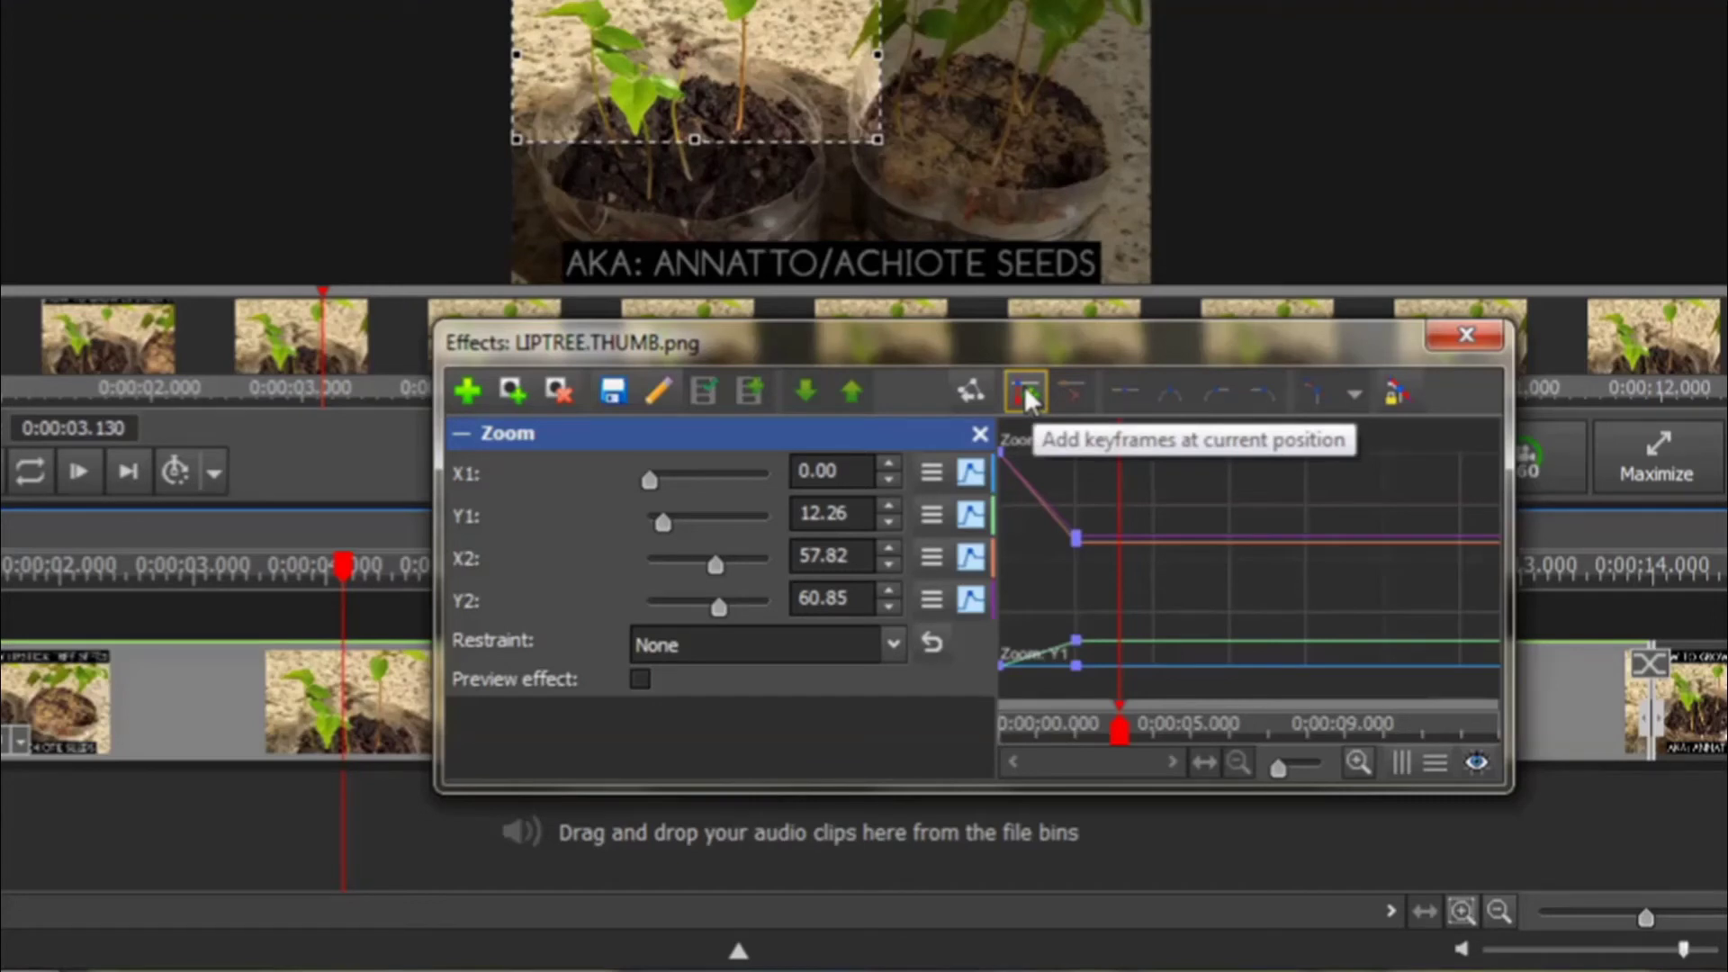
click(1027, 393)
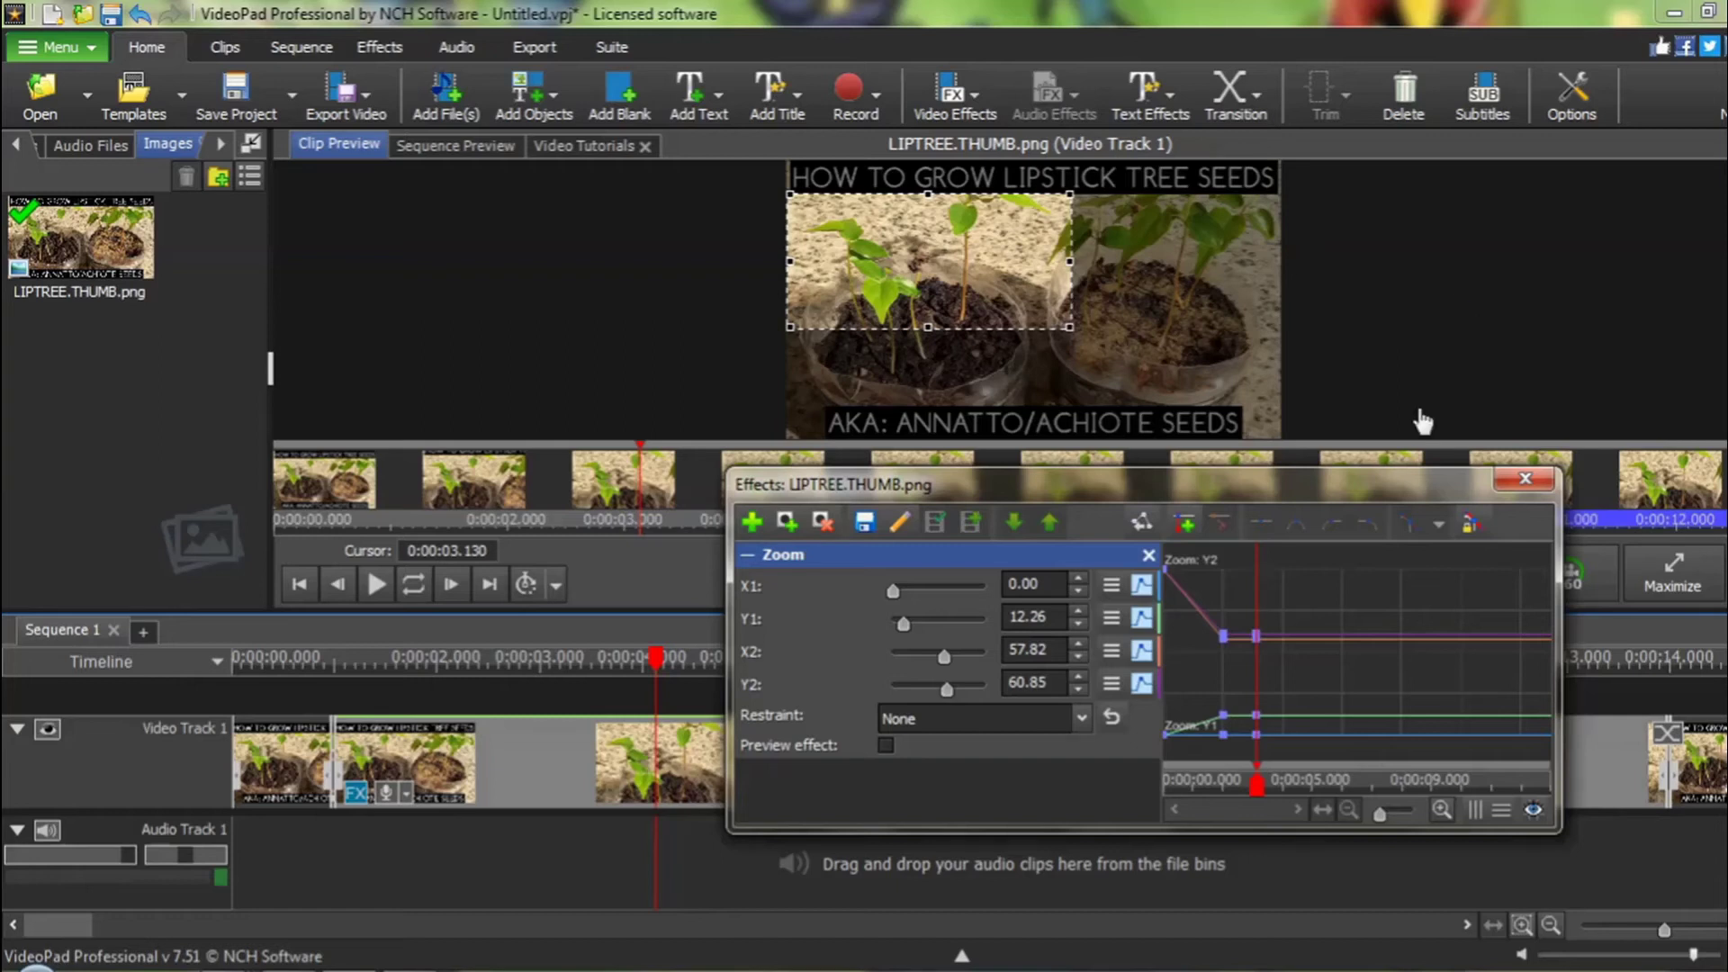
At about 4.9 s, shift the zoom box onto the right seedling (X1 42.18, Y1 14.15, X2 100.00, Y2 62.74)
mouse_move(1260, 794)
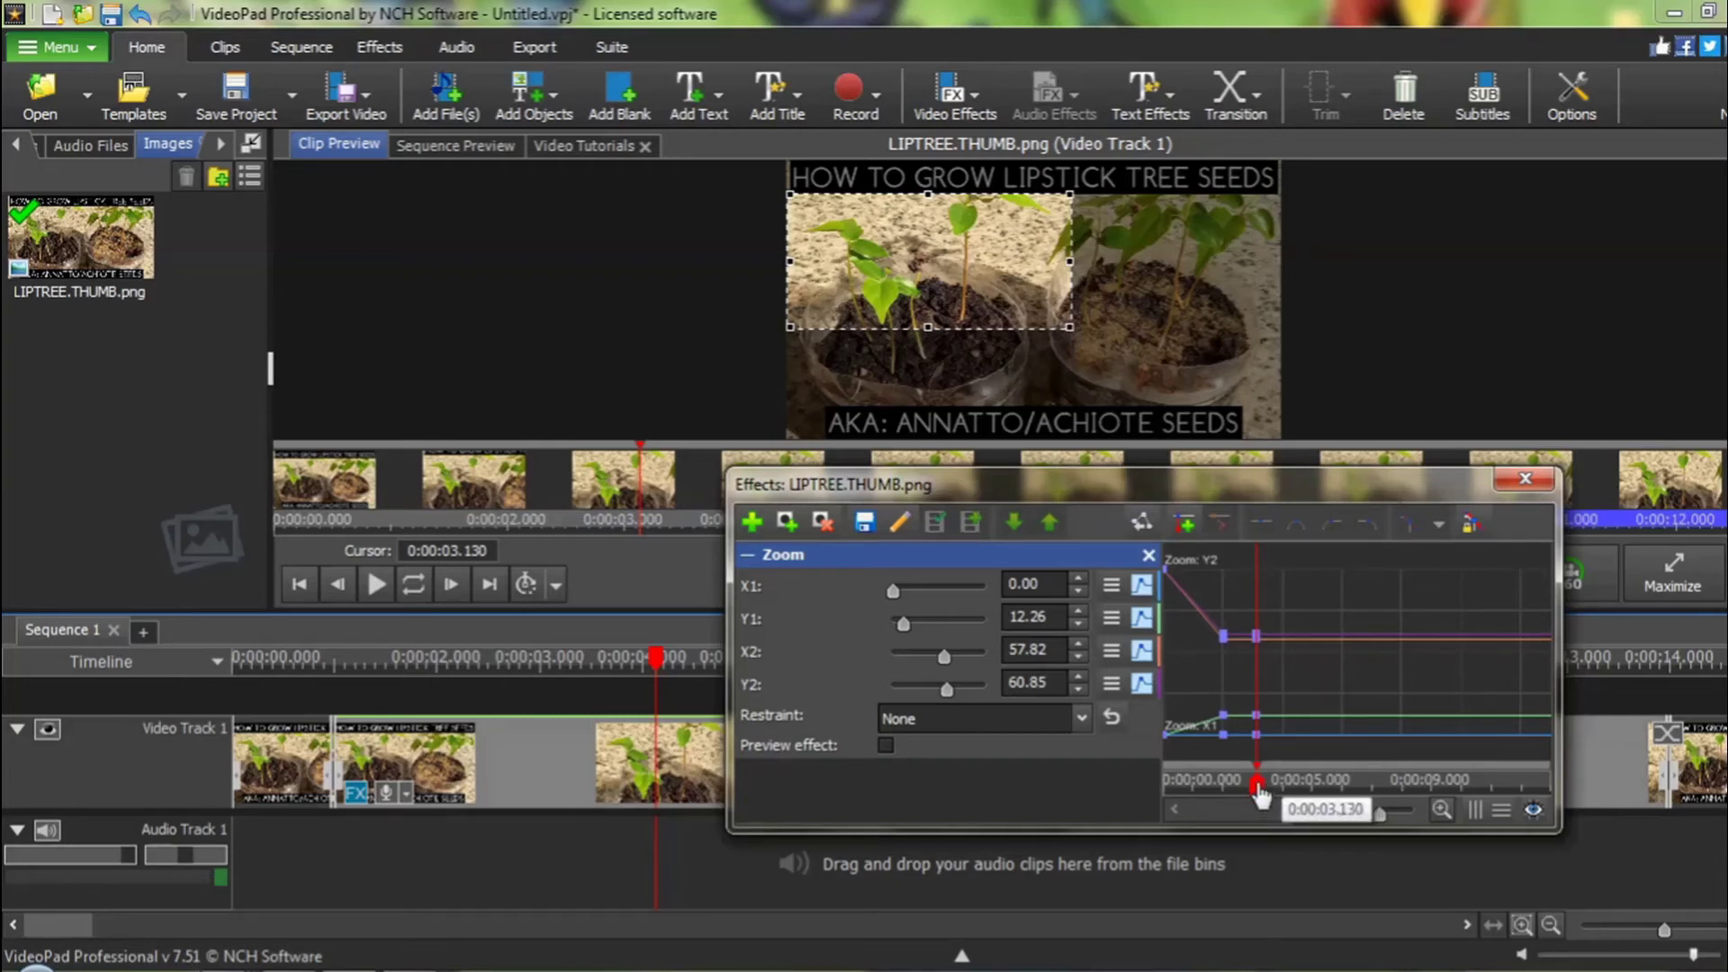
drag(1260, 794, 1314, 796)
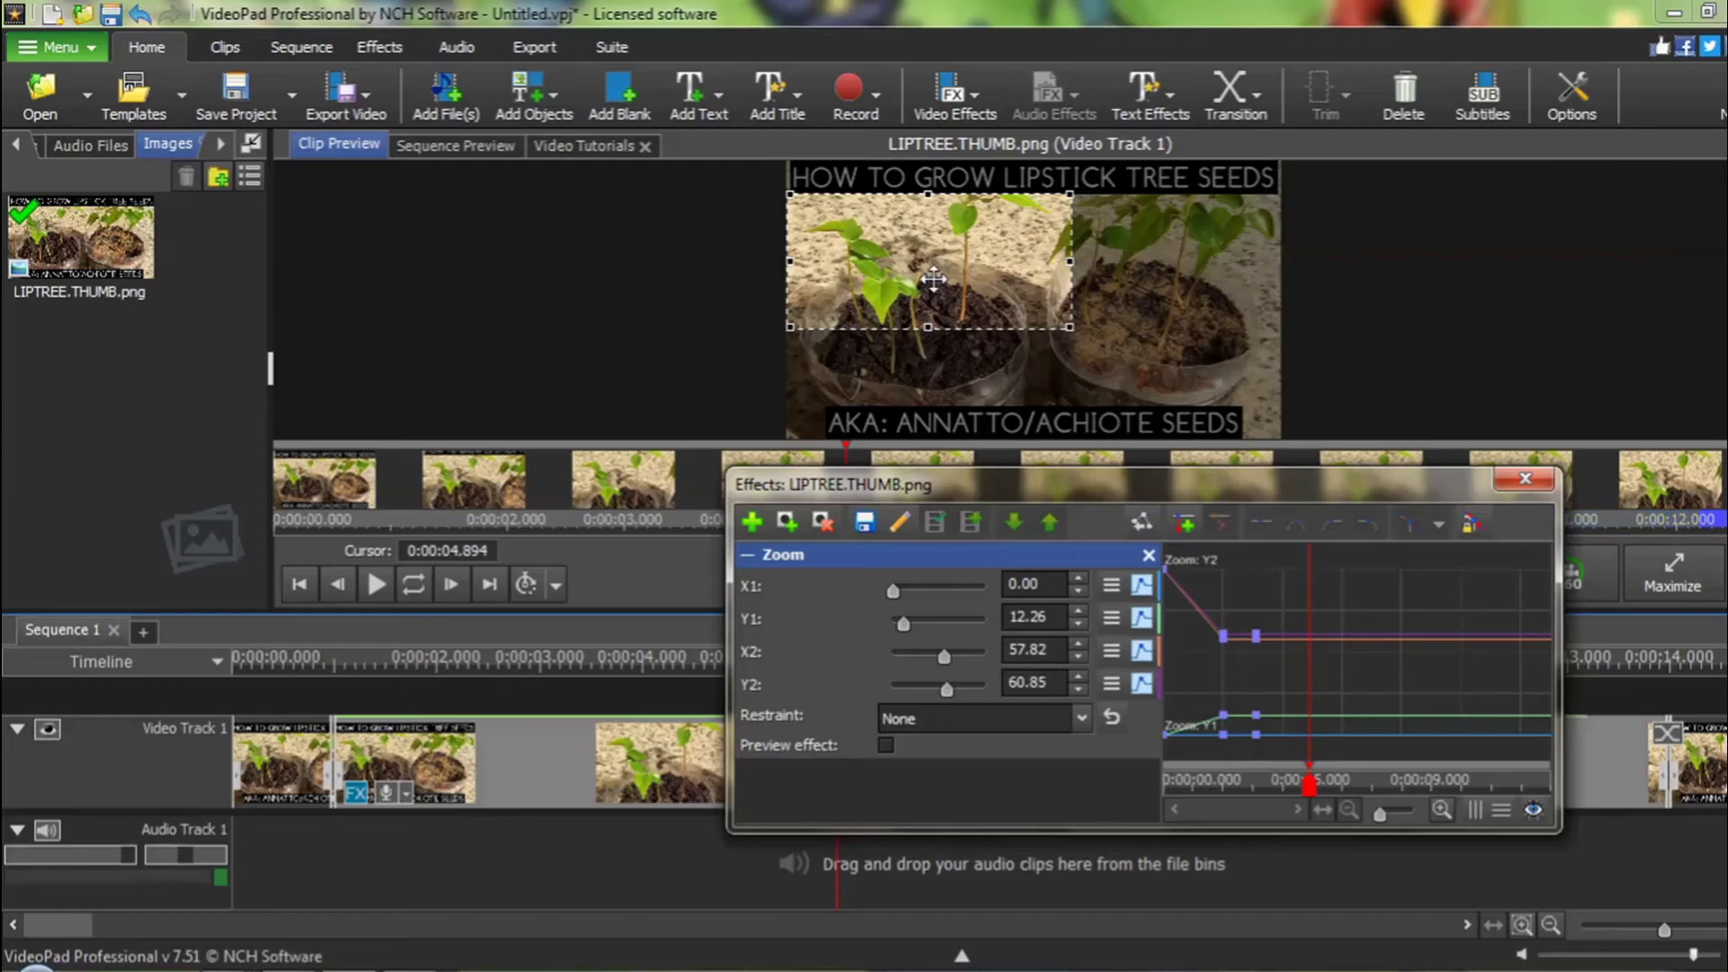
drag(933, 280, 1208, 305)
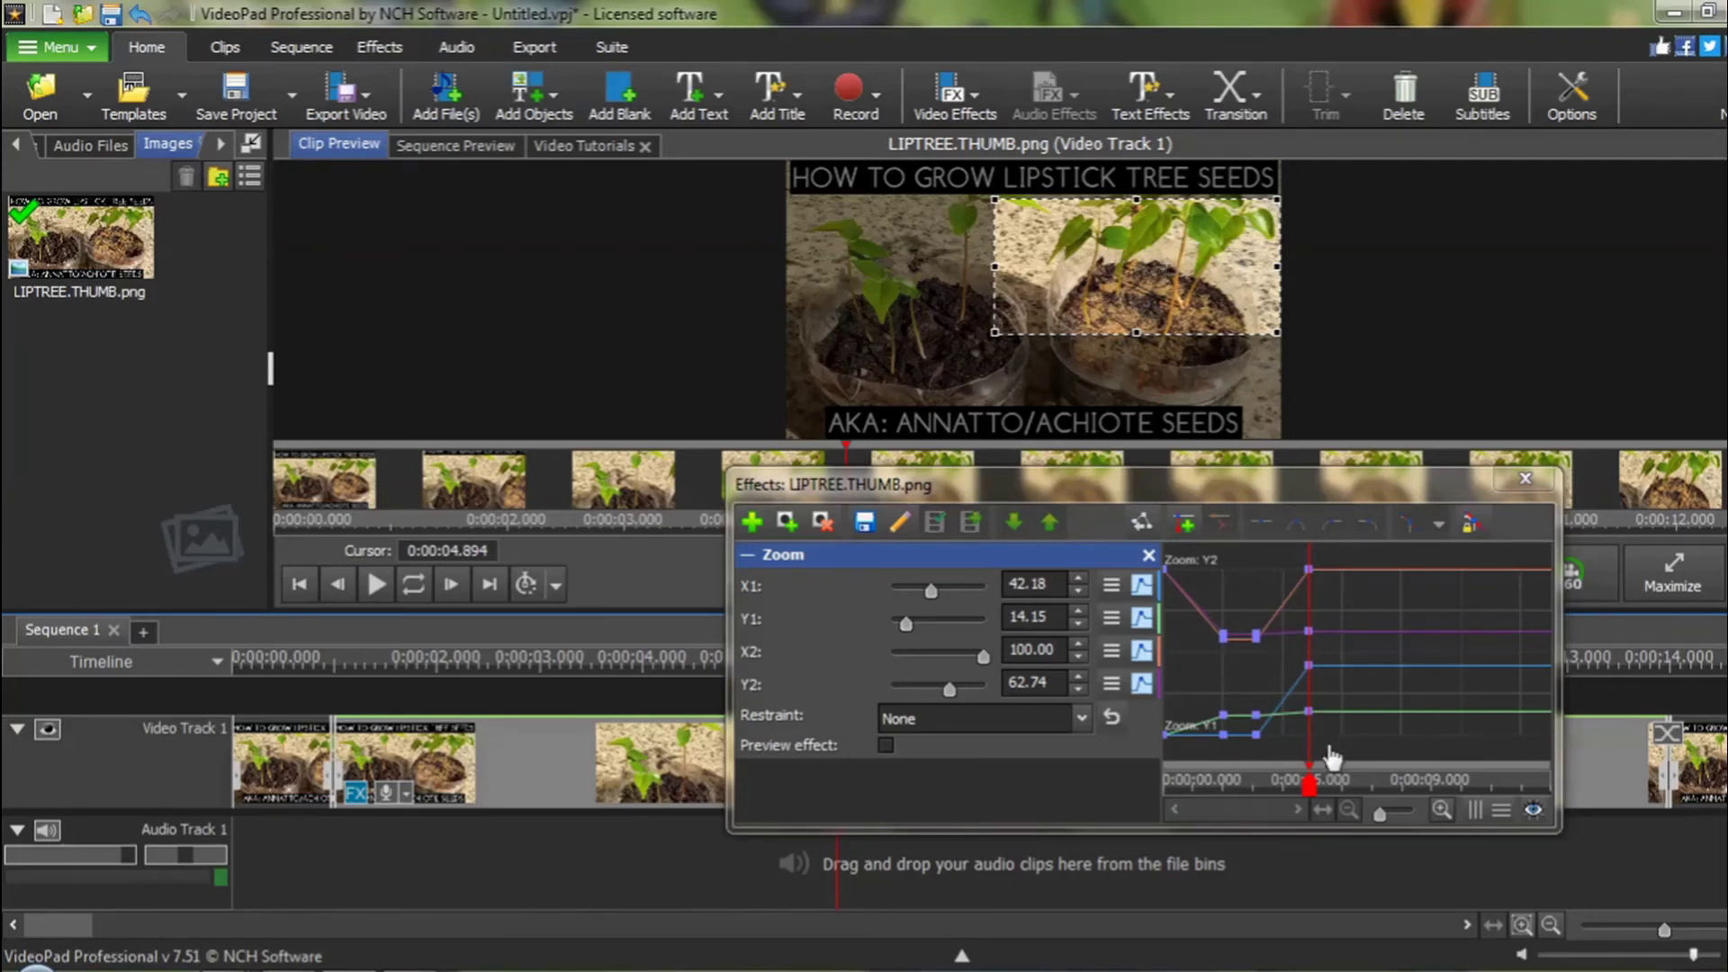
drag(1309, 791, 1346, 790)
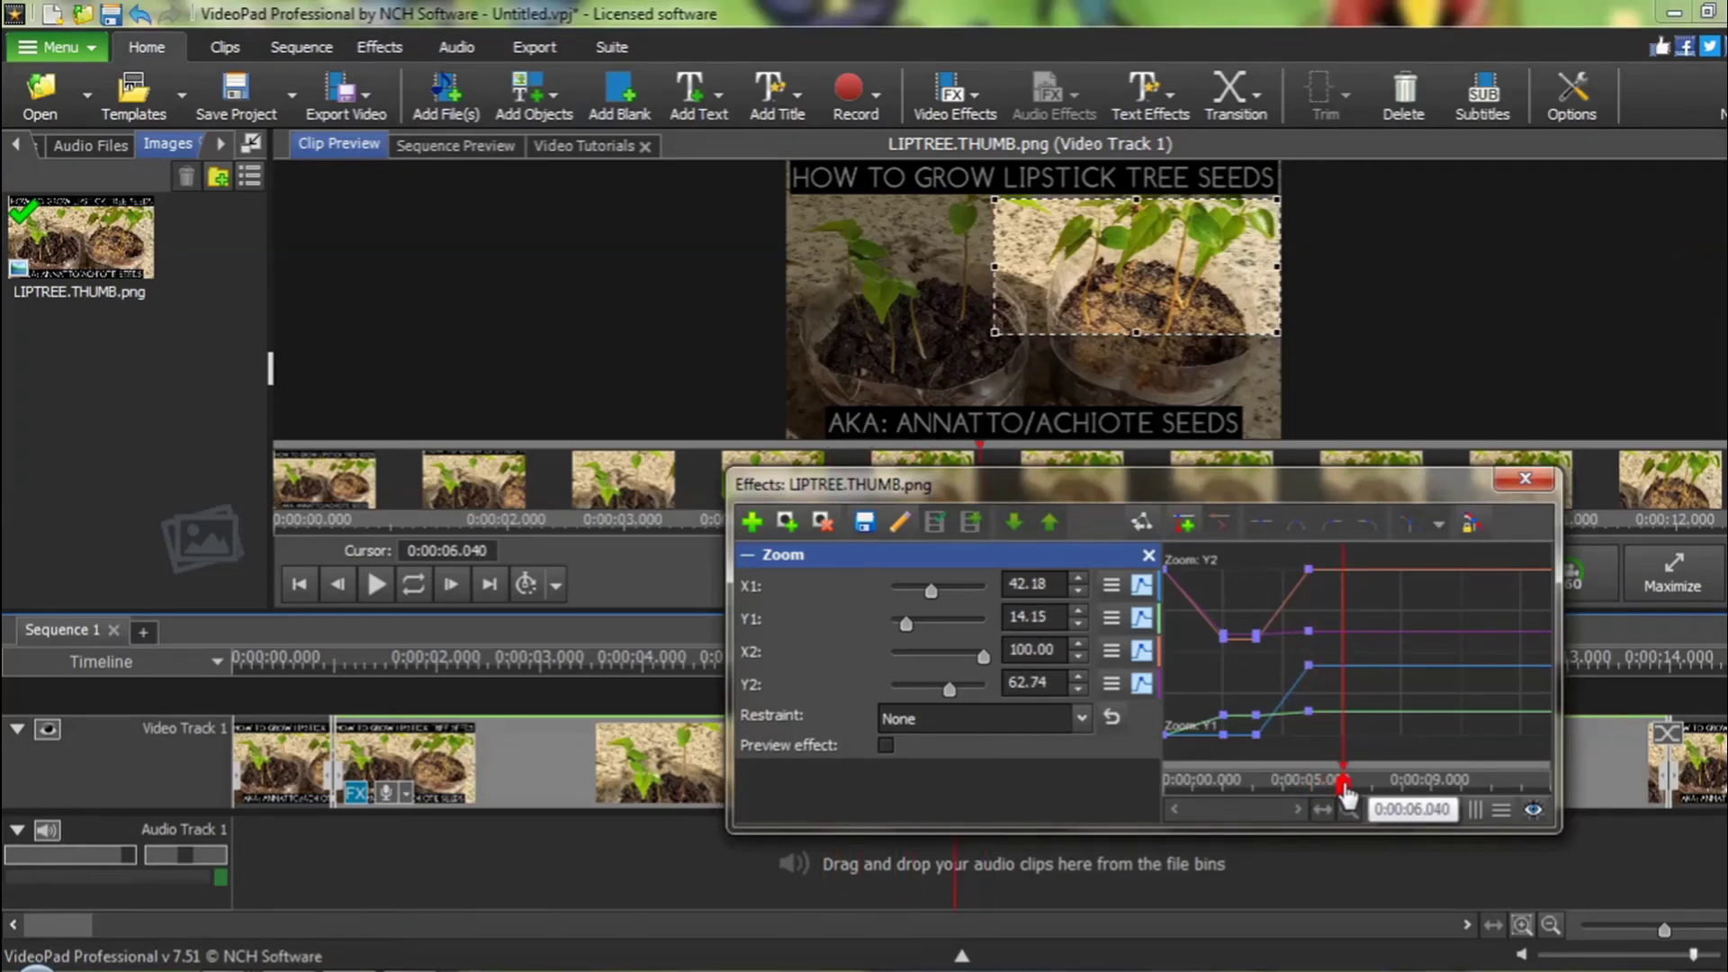
drag(1347, 792, 1346, 791)
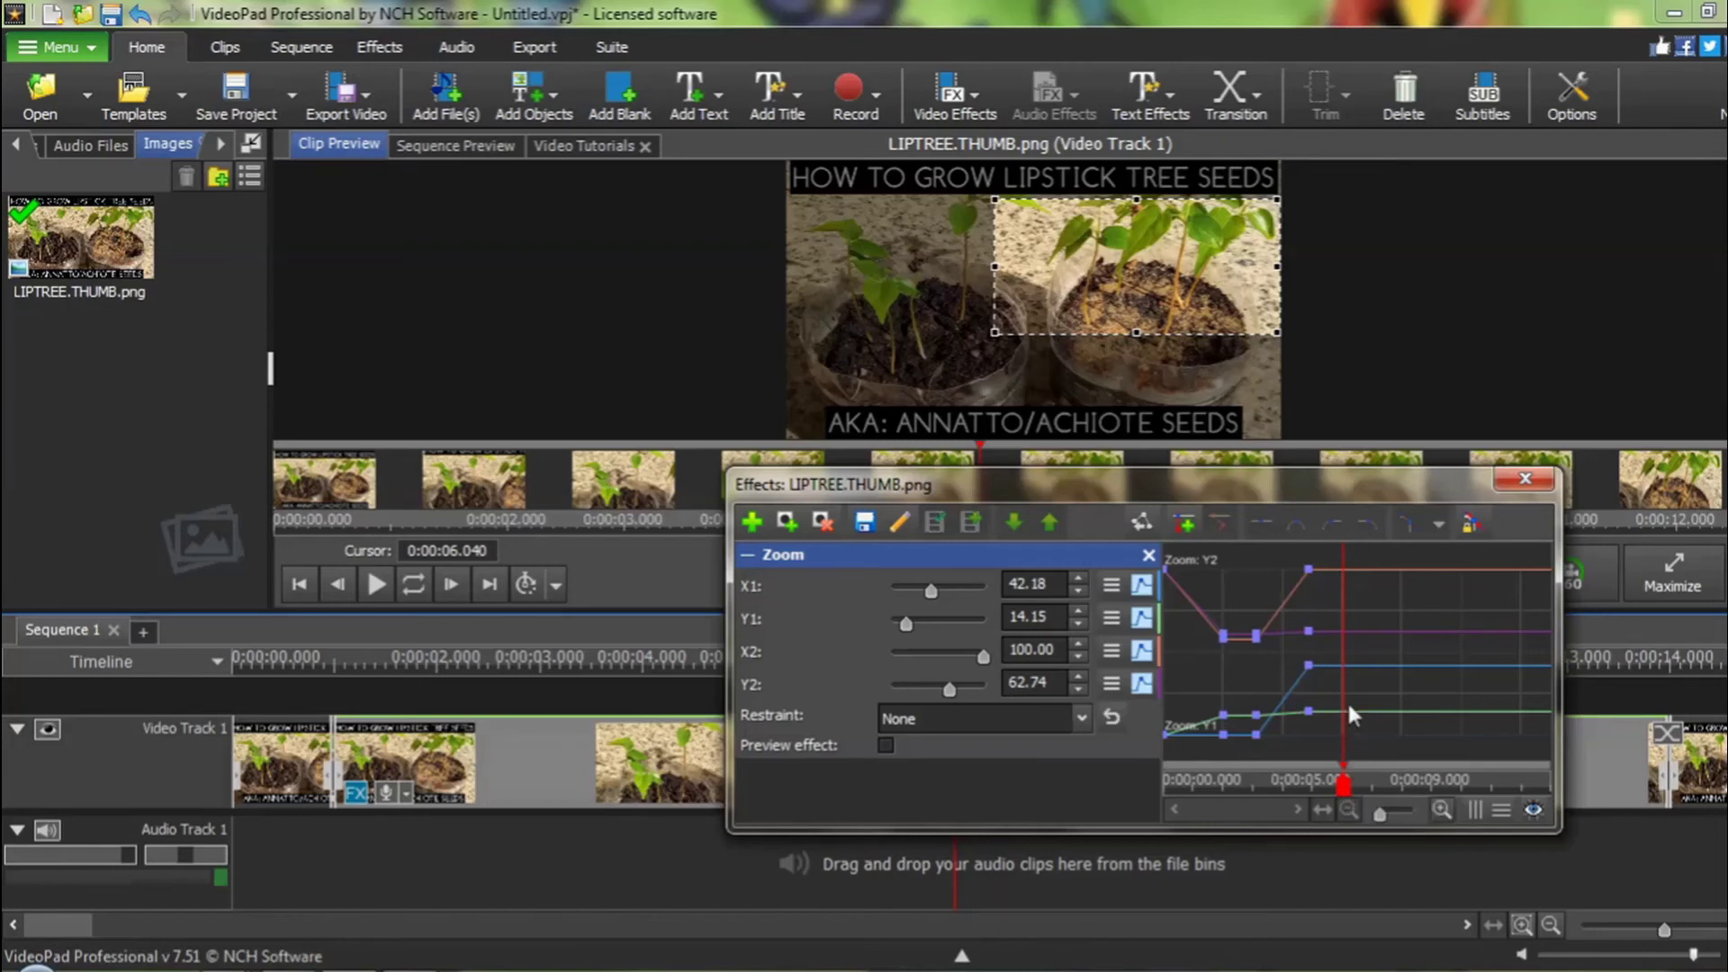
Hold the right-seedling close-up to 6 s, then widen the zoom around both plants at 9.26 s
click(1189, 521)
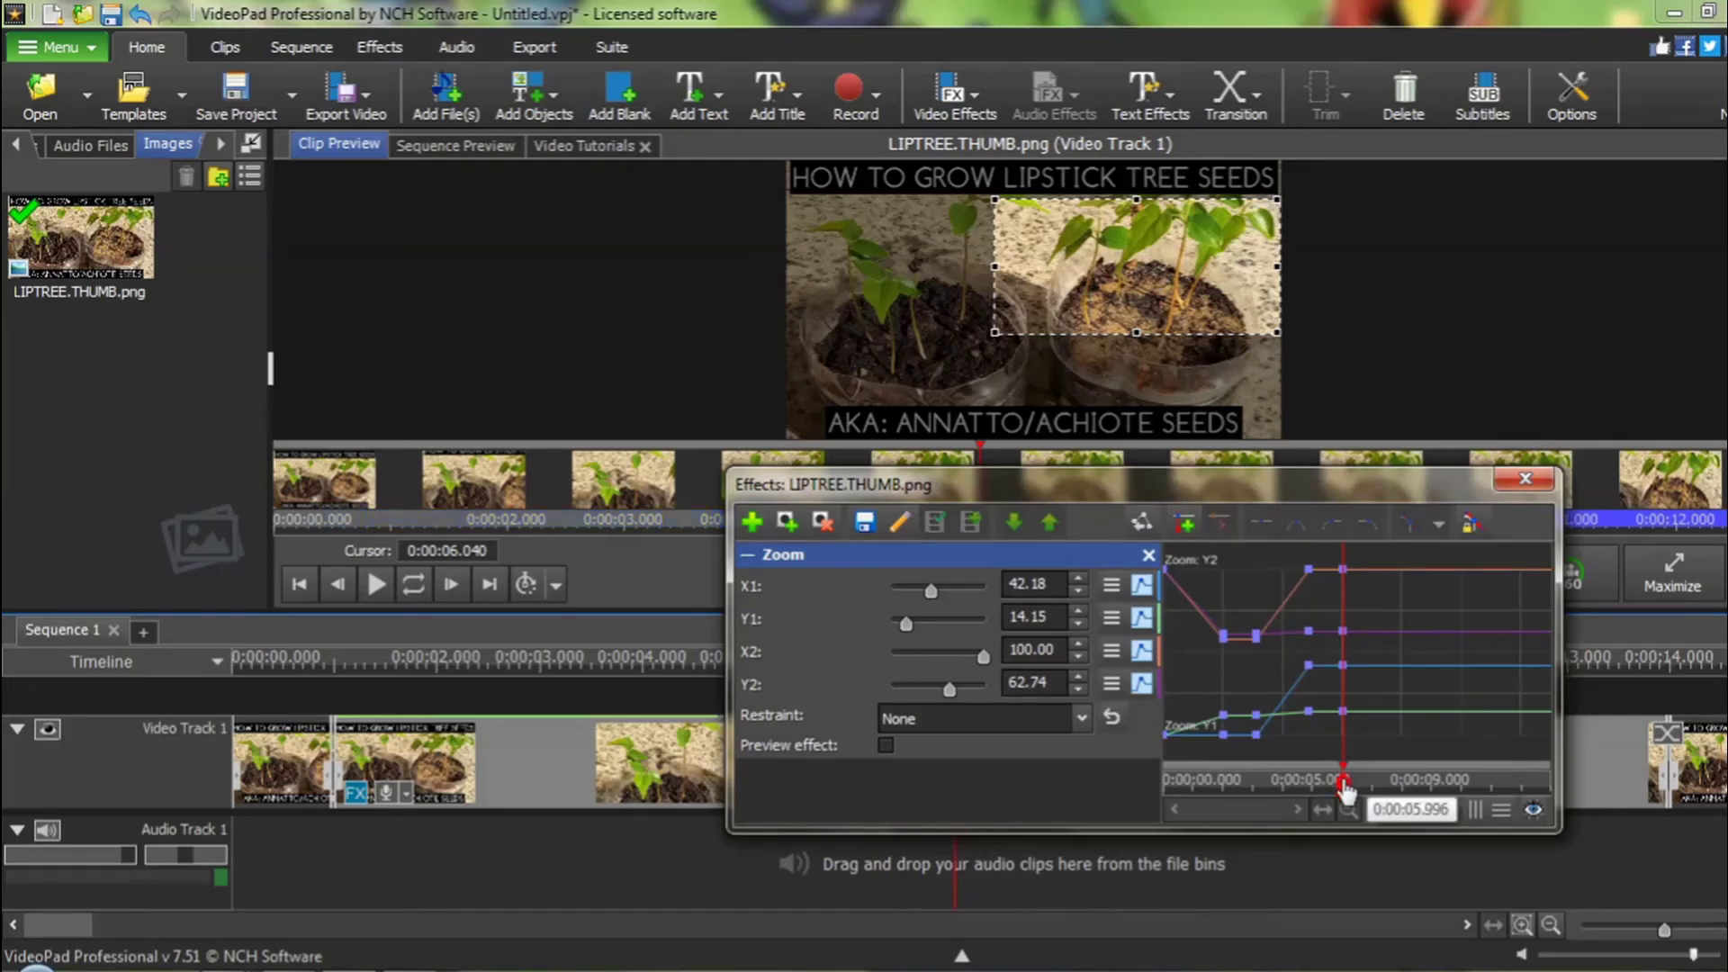
drag(1345, 789, 1441, 795)
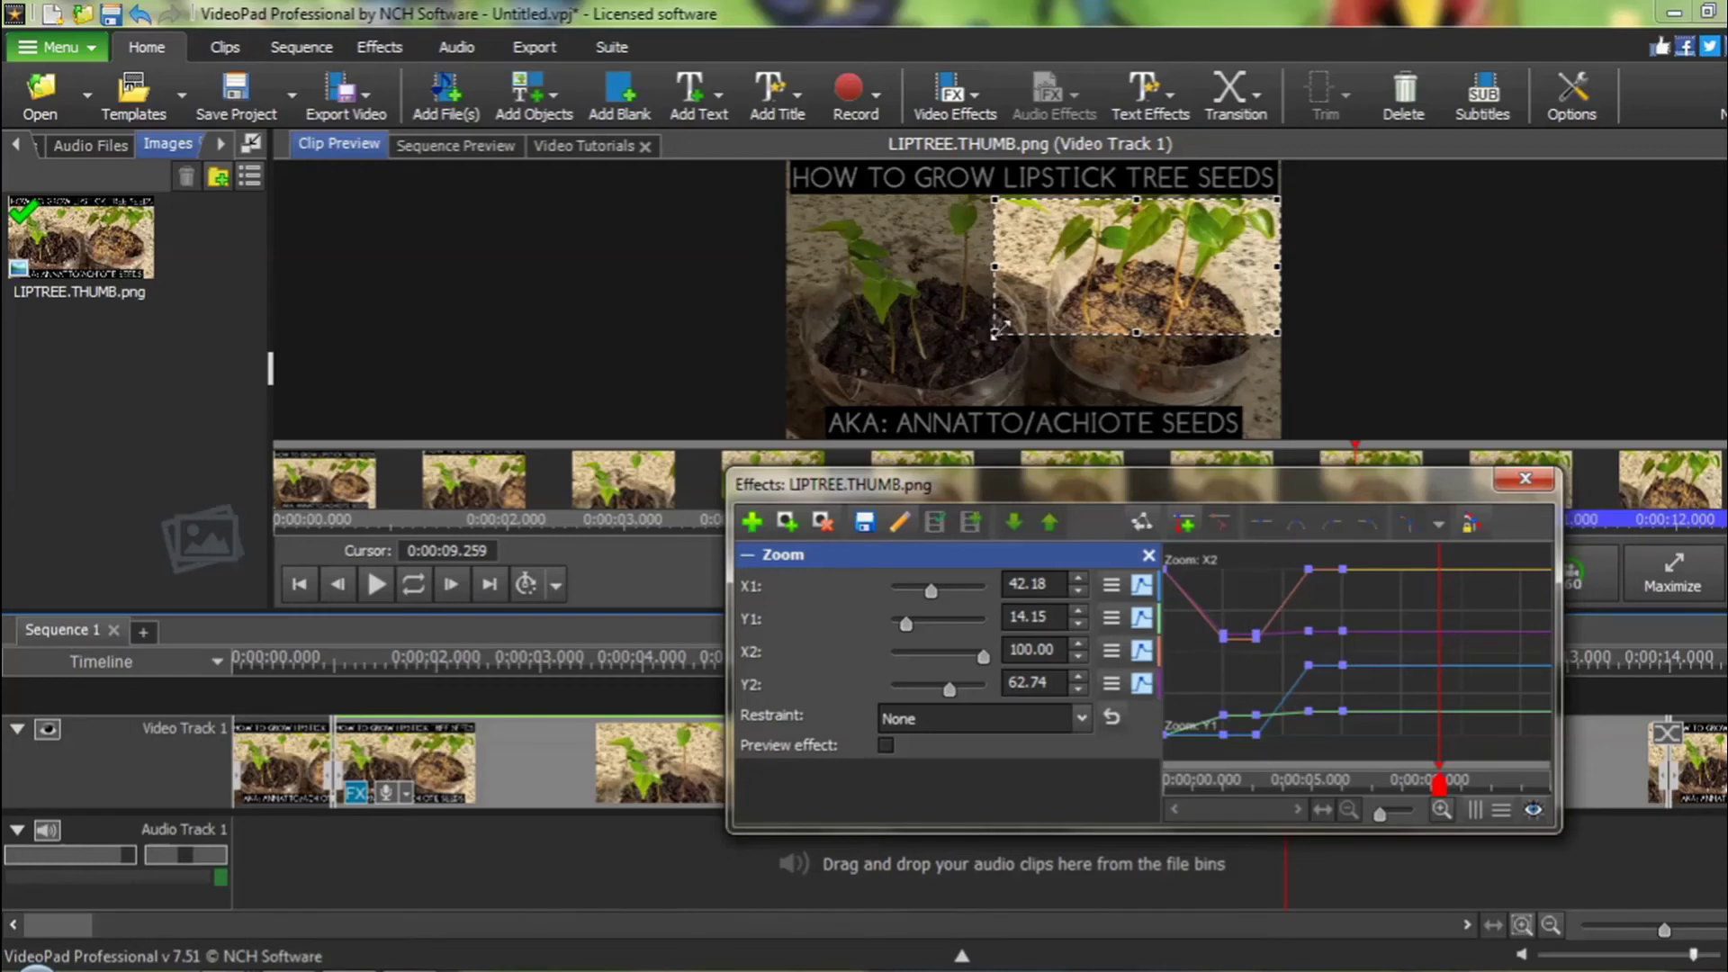
drag(1000, 324, 922, 398)
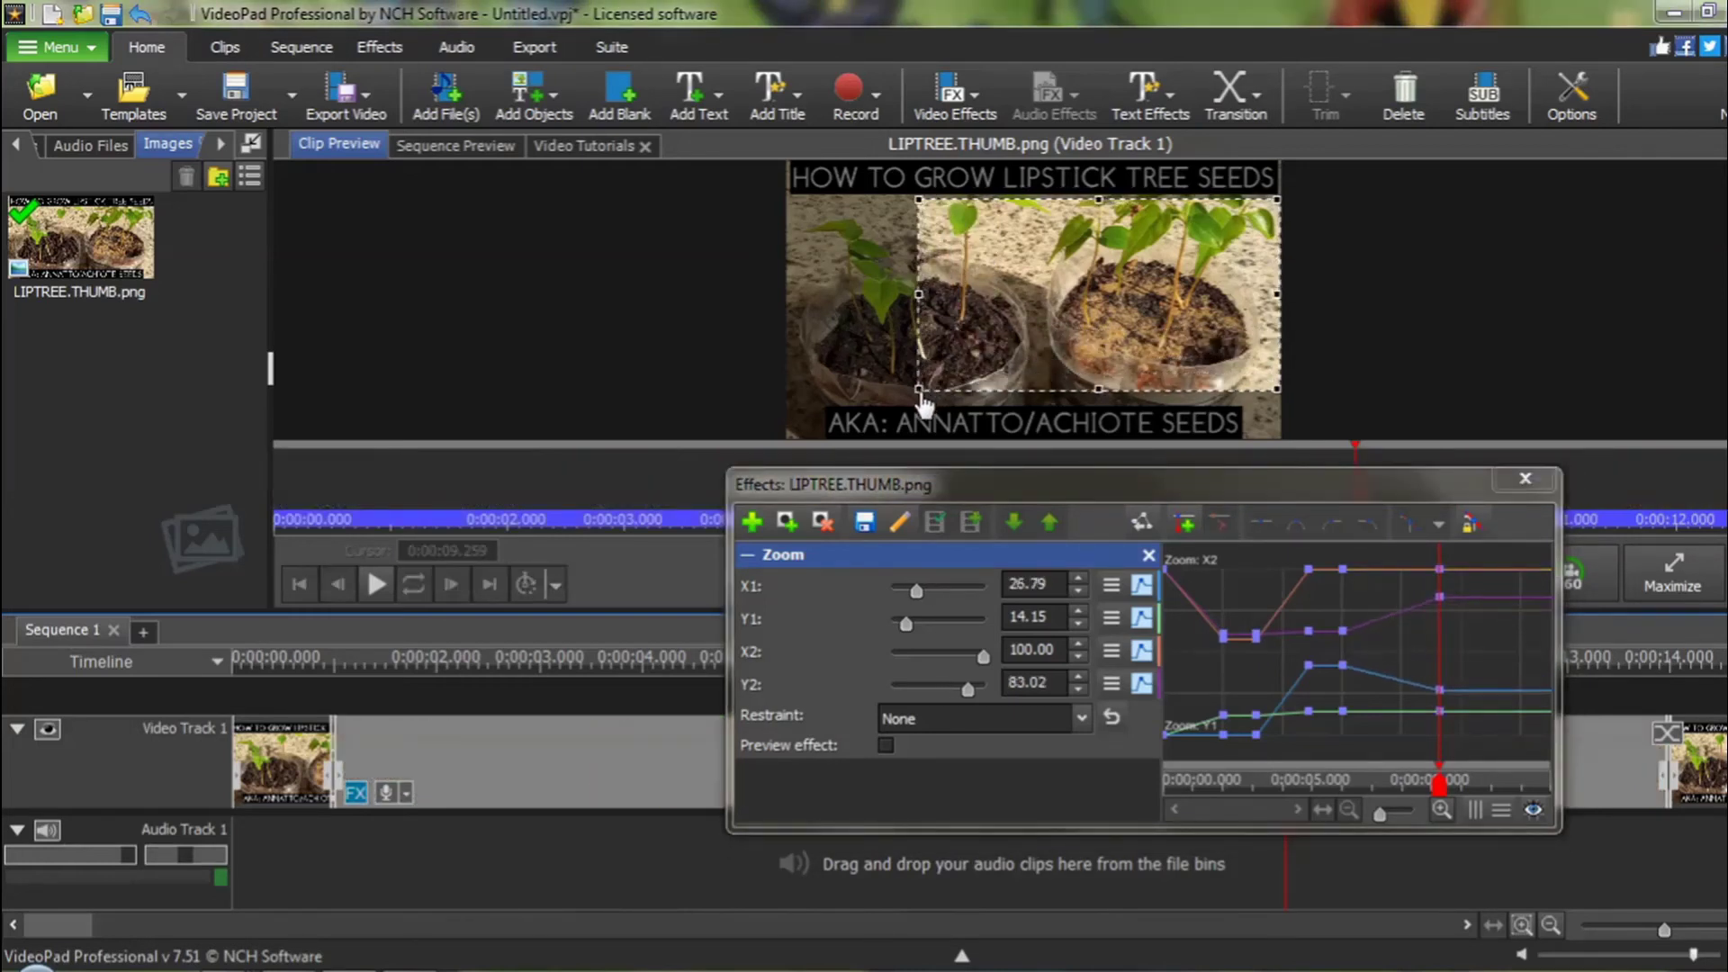
drag(1036, 302, 940, 314)
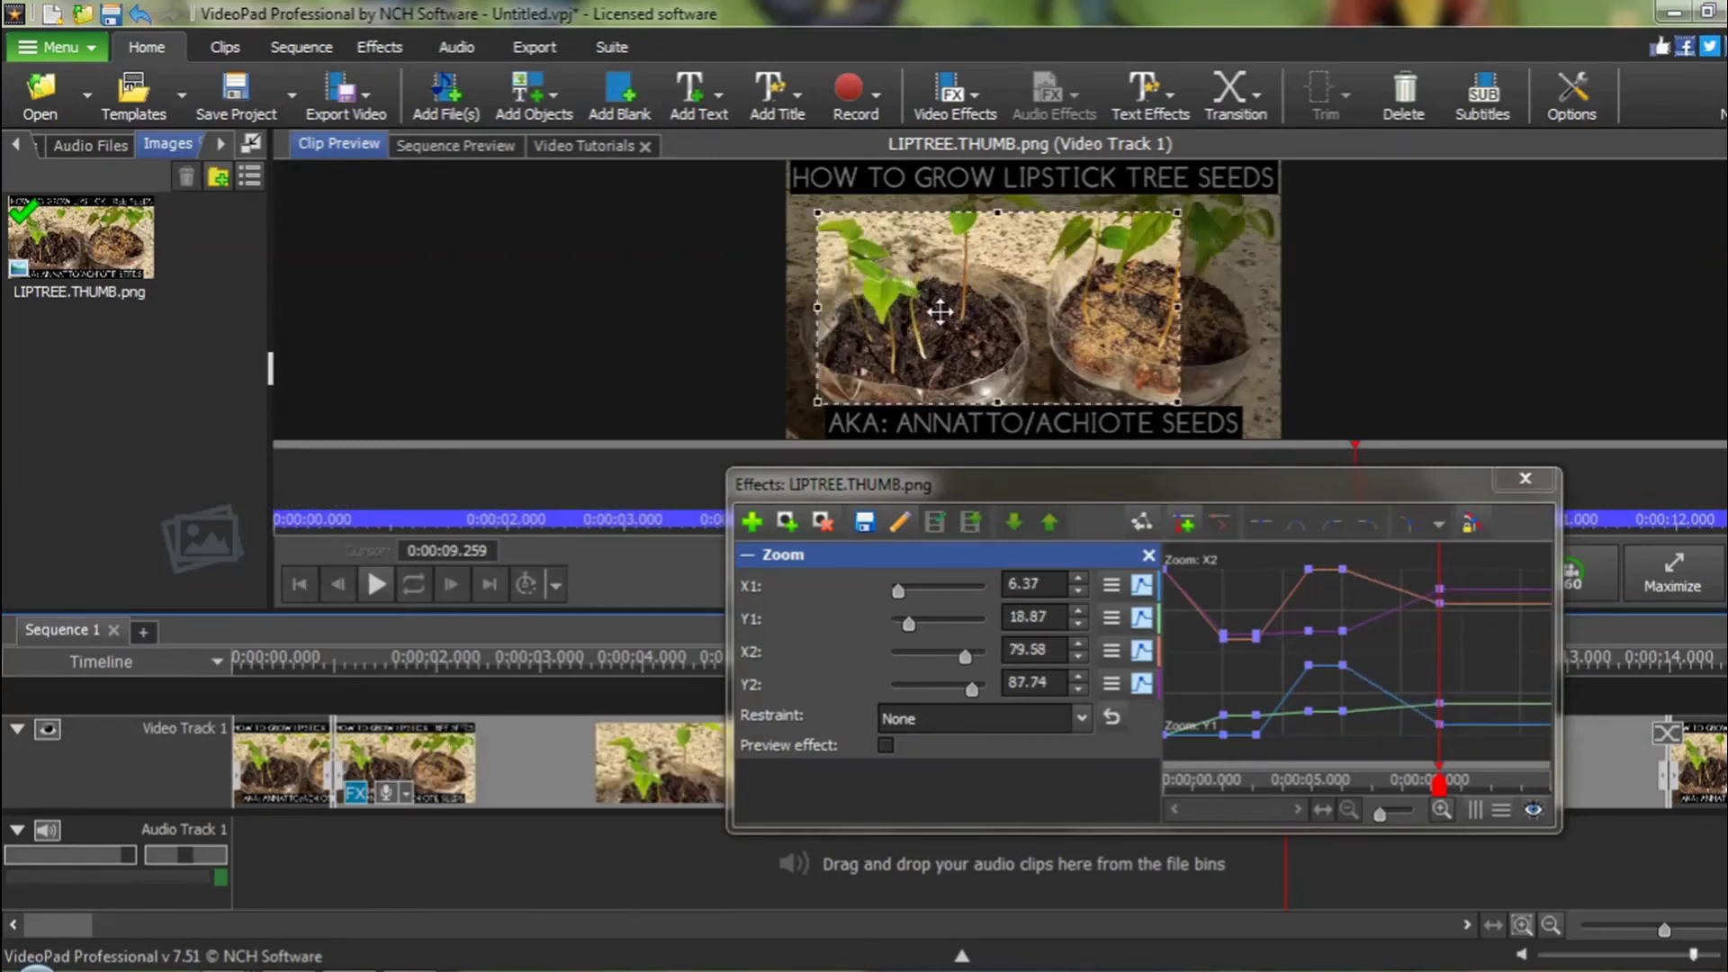
drag(940, 312, 967, 301)
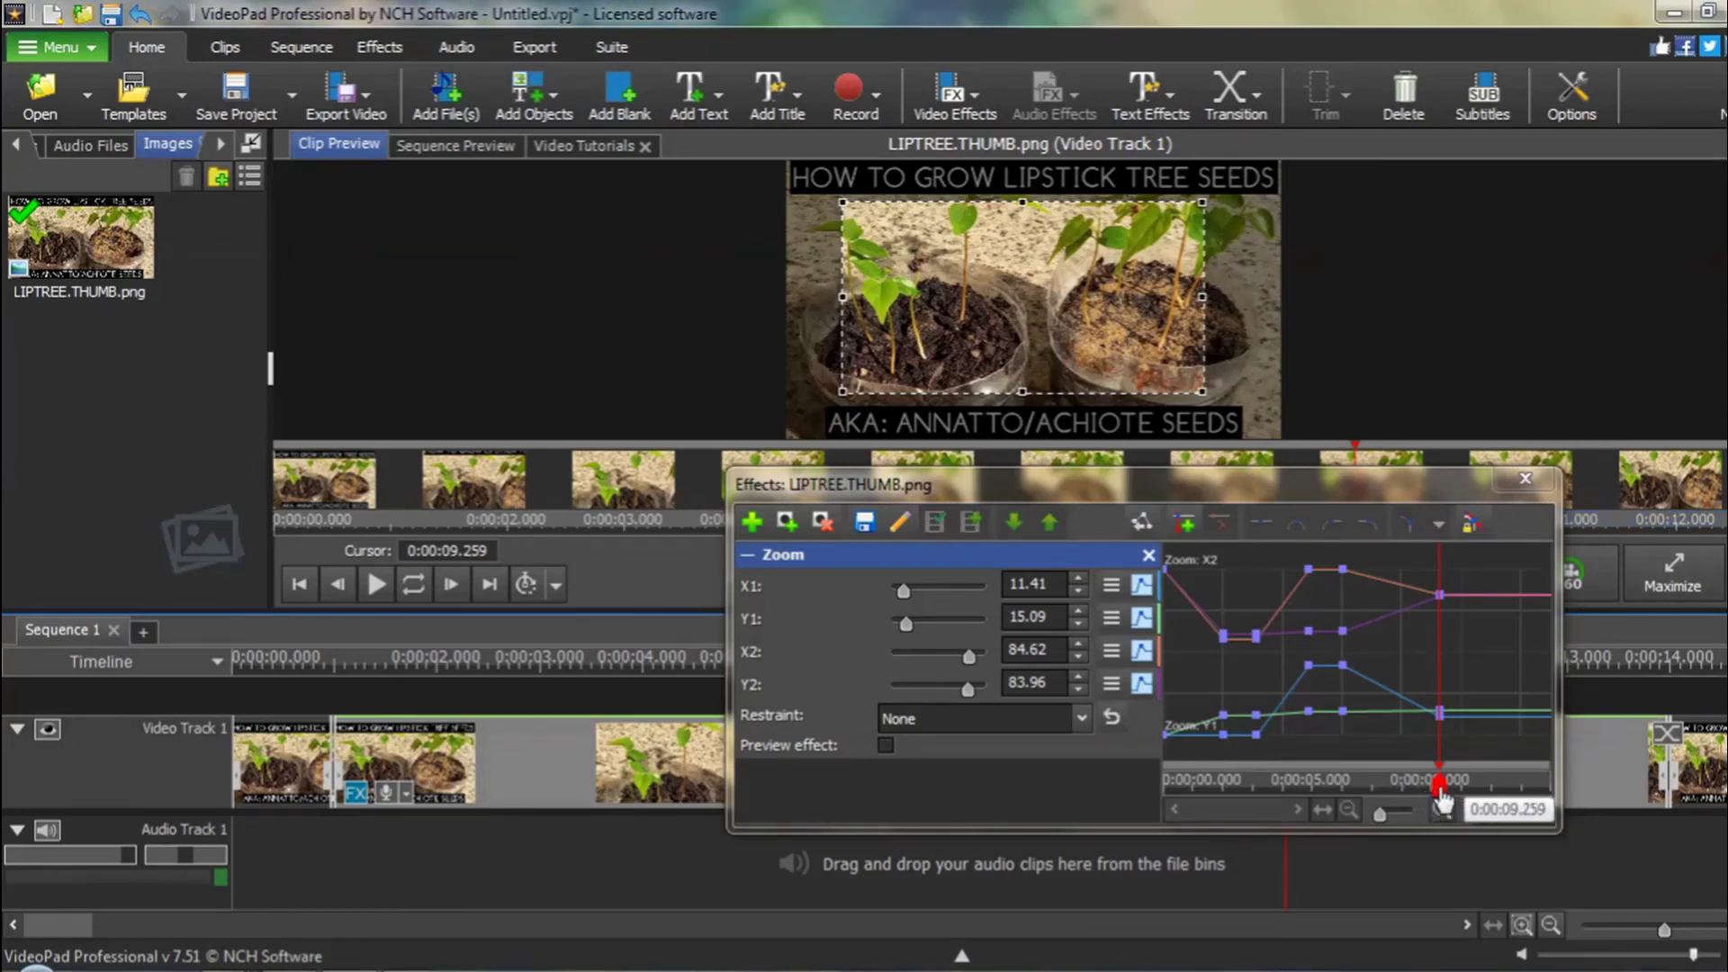
At the 13.006 s clip end, stretch the zoom box to the full image (X1 0.53, Y1 0.00, X2/Y2 100.00)
drag(1439, 786, 1559, 798)
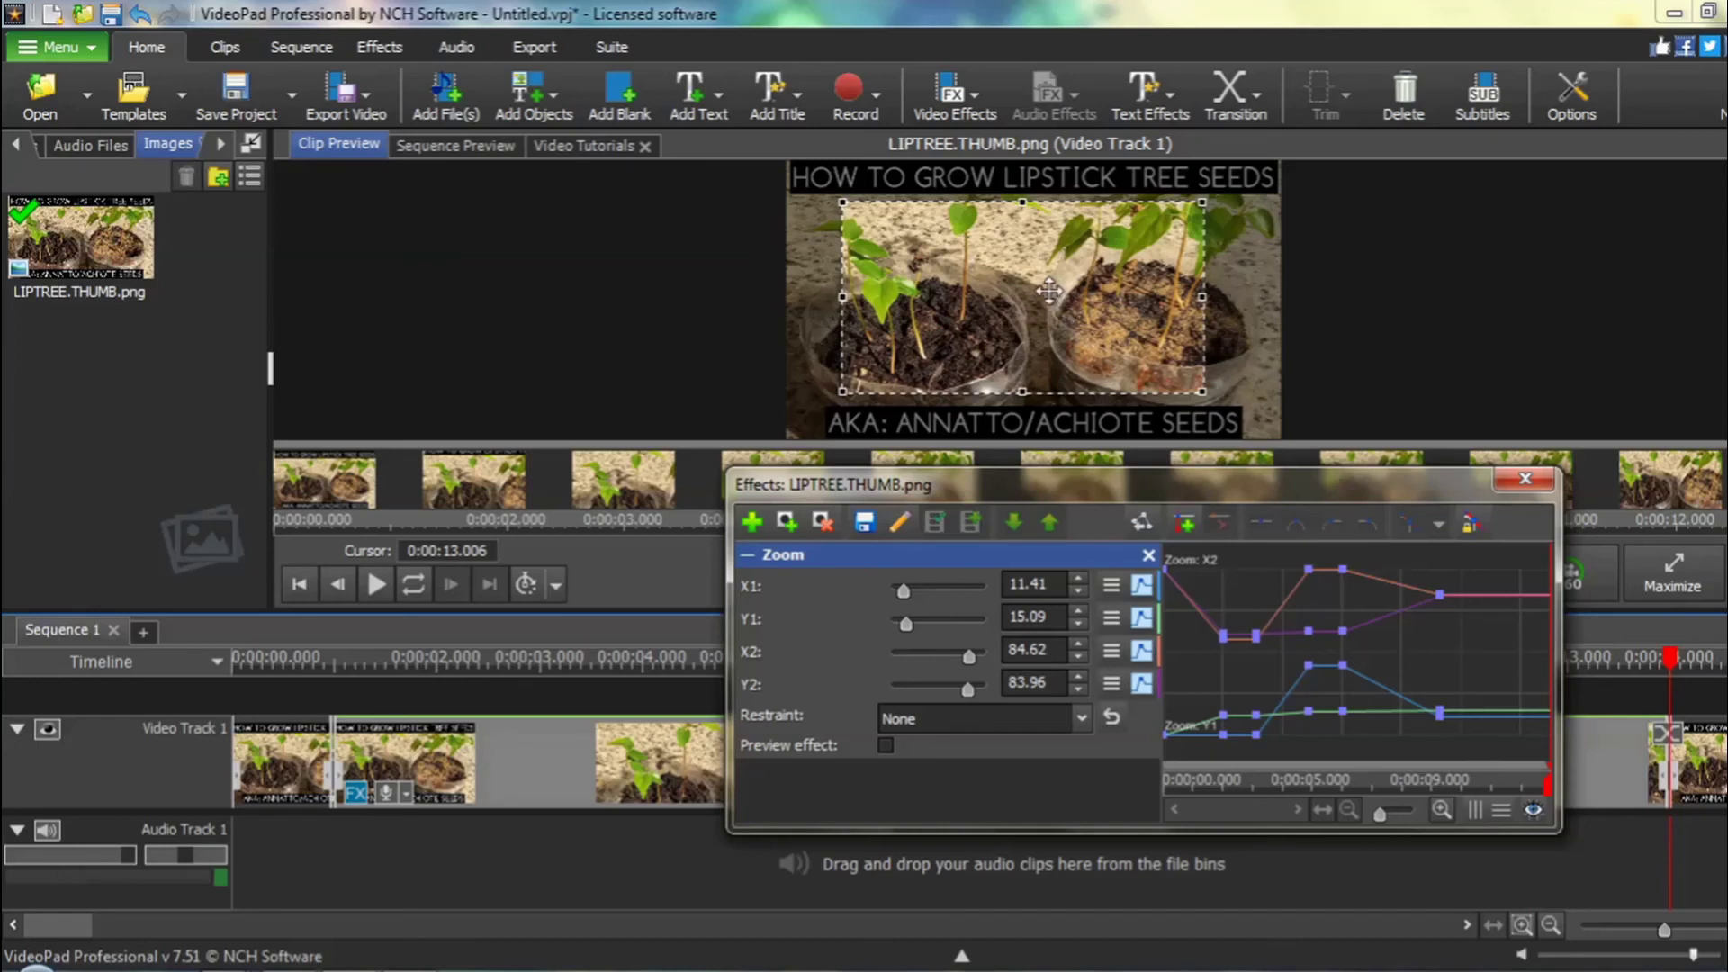
drag(1046, 290, 994, 251)
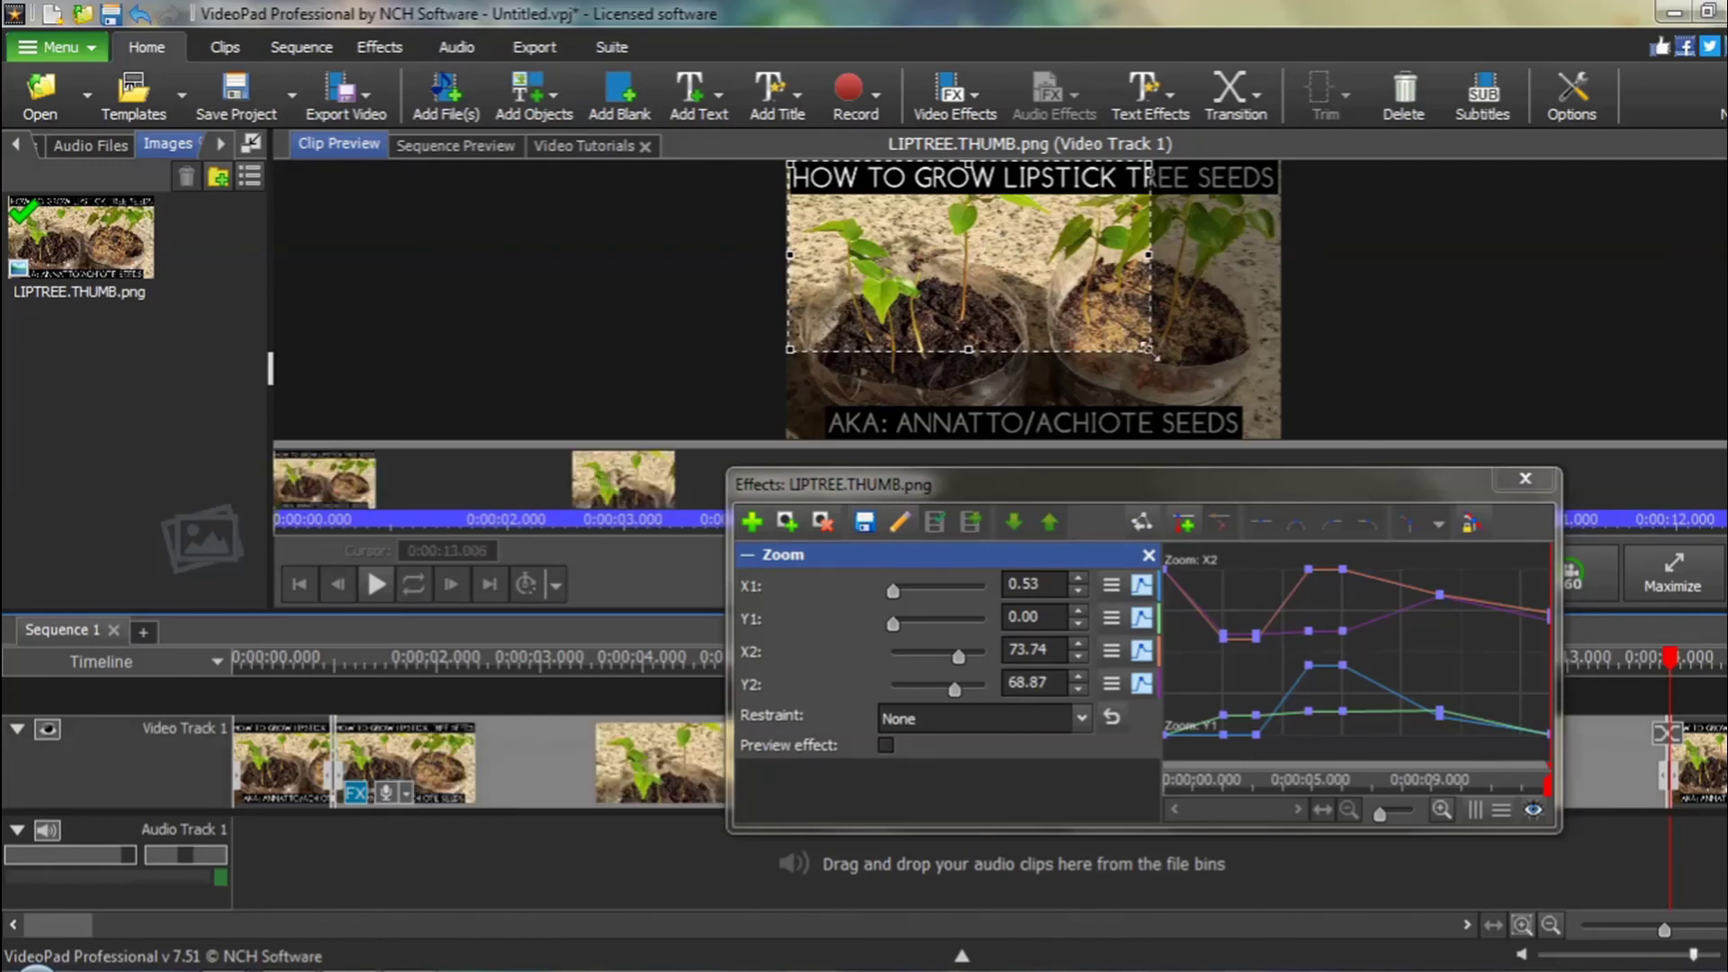
drag(1147, 347, 1309, 465)
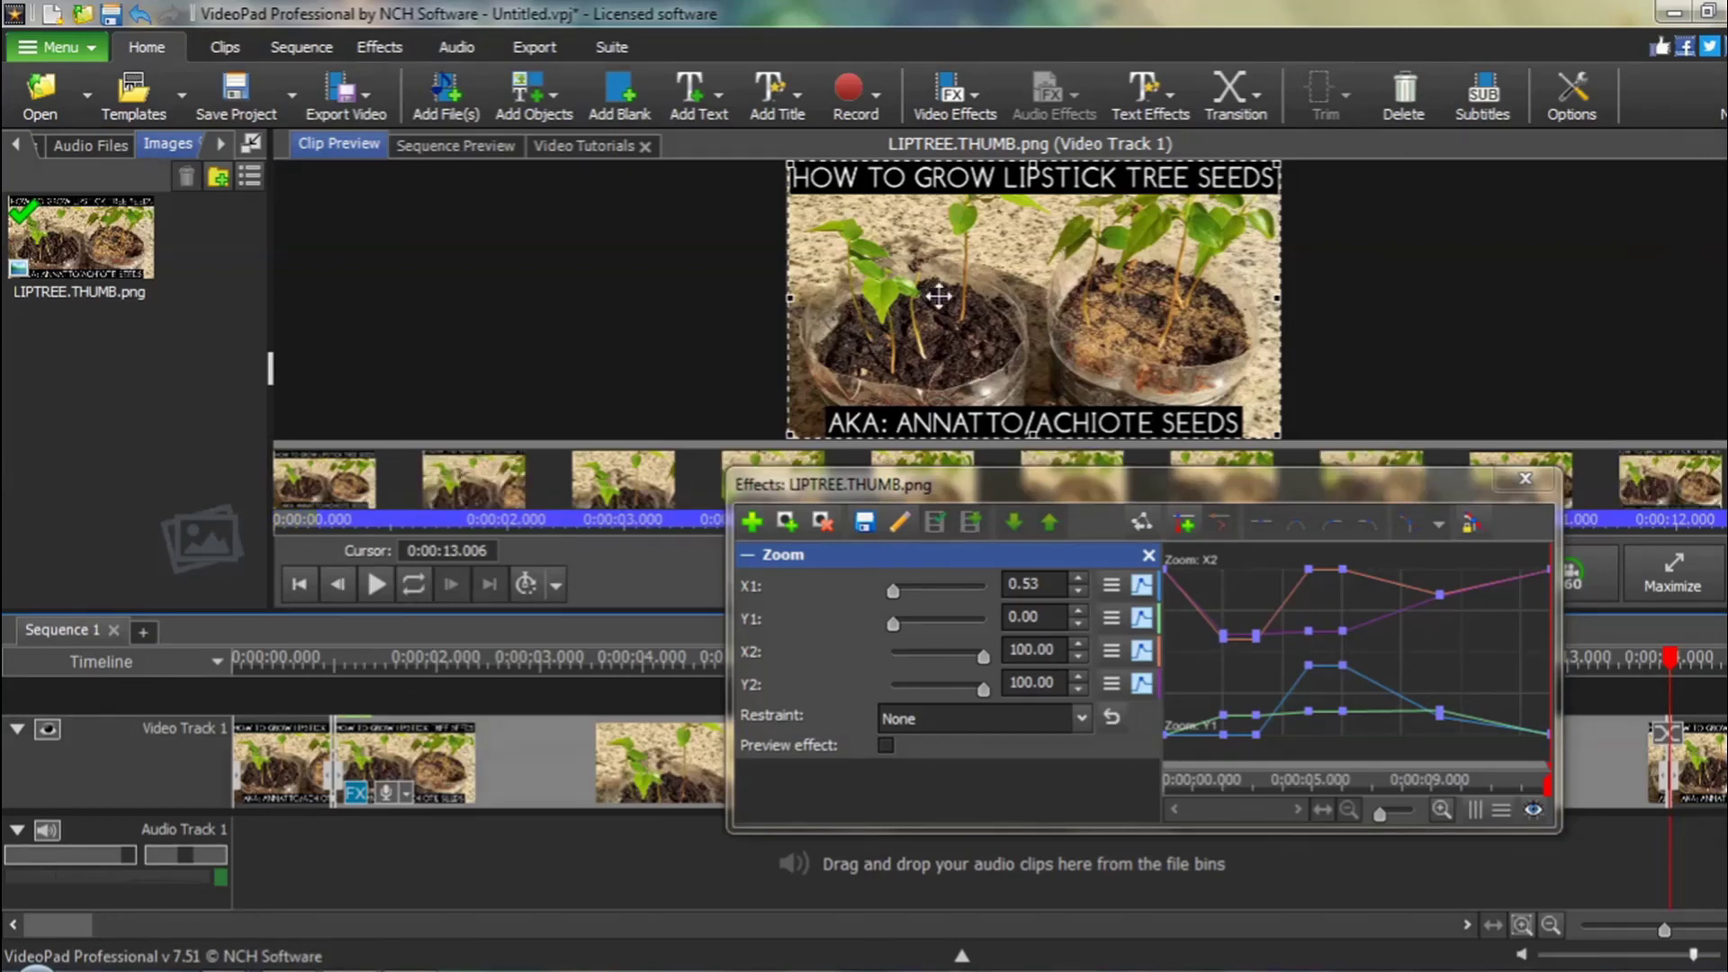
drag(415, 517, 491, 515)
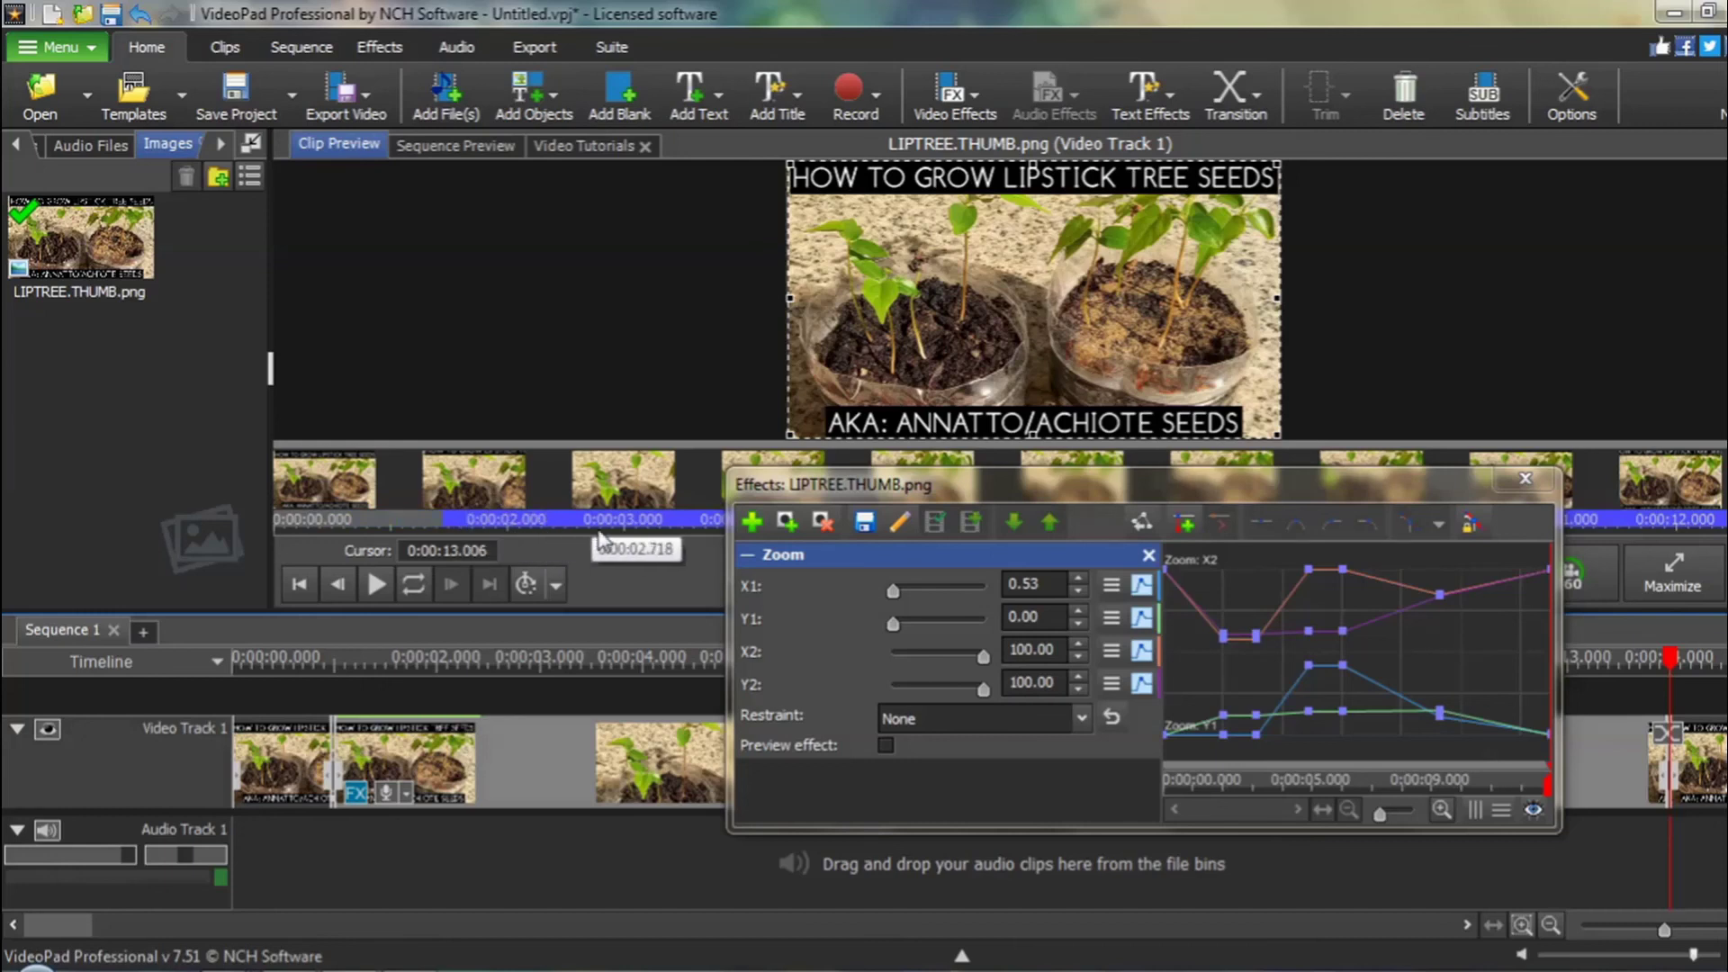
Close the Effects: LIPTREE.THUMB.png dialog
click(1536, 477)
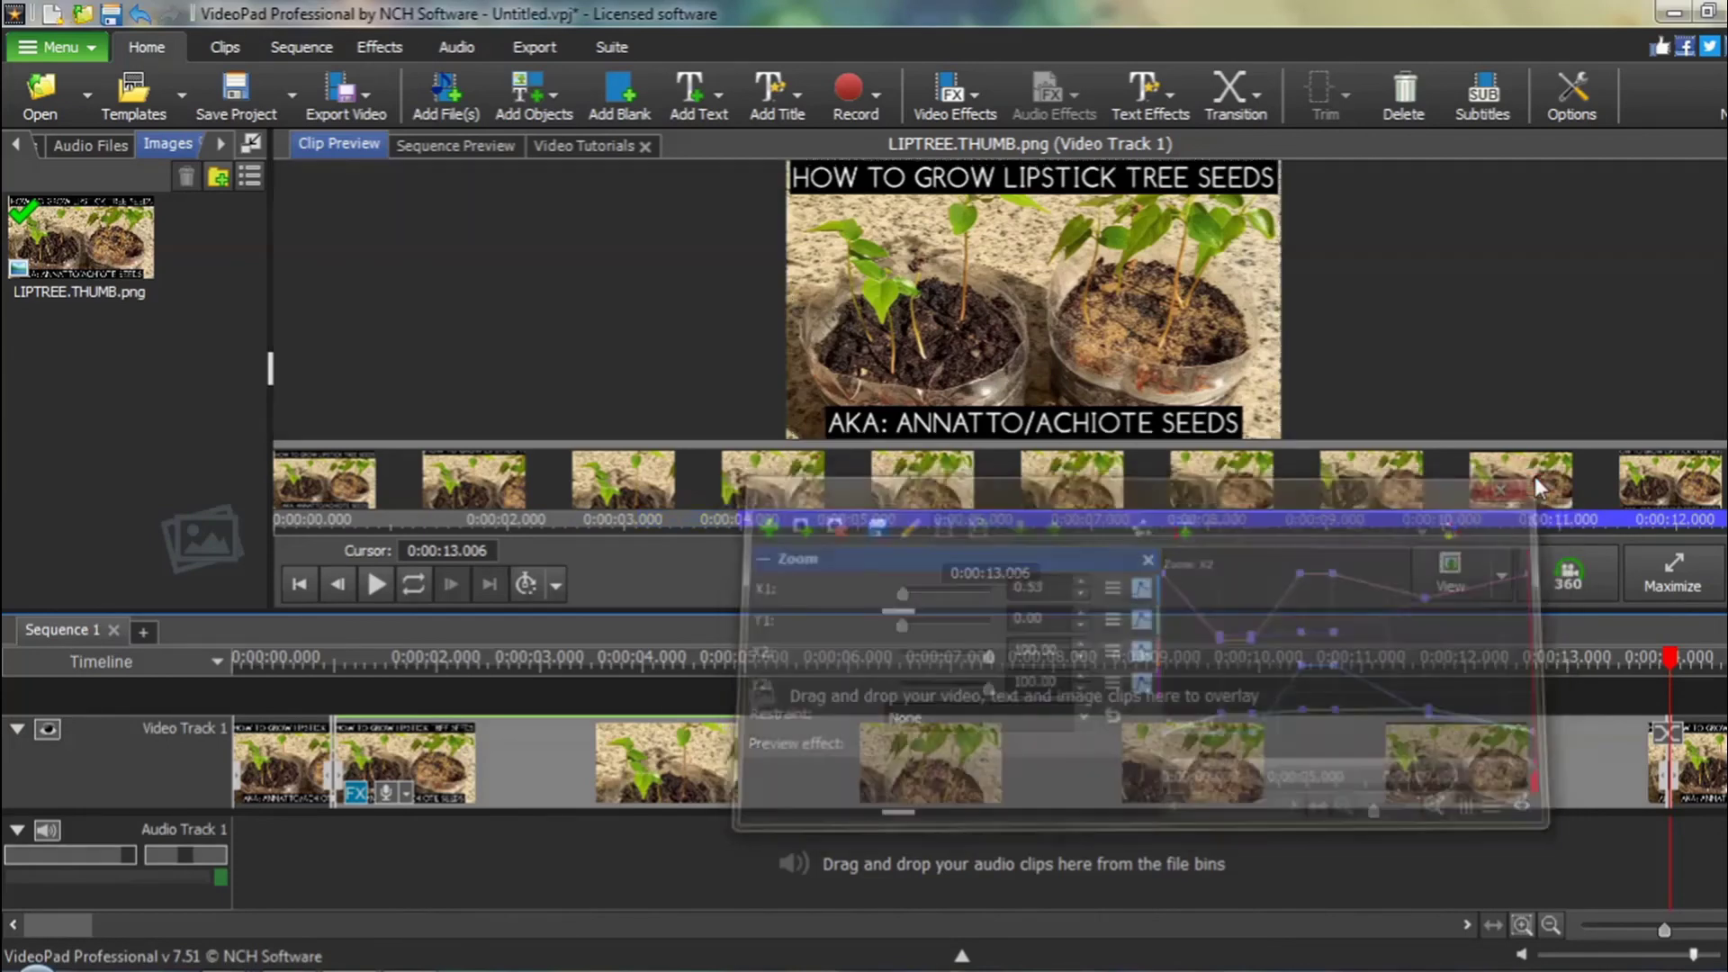